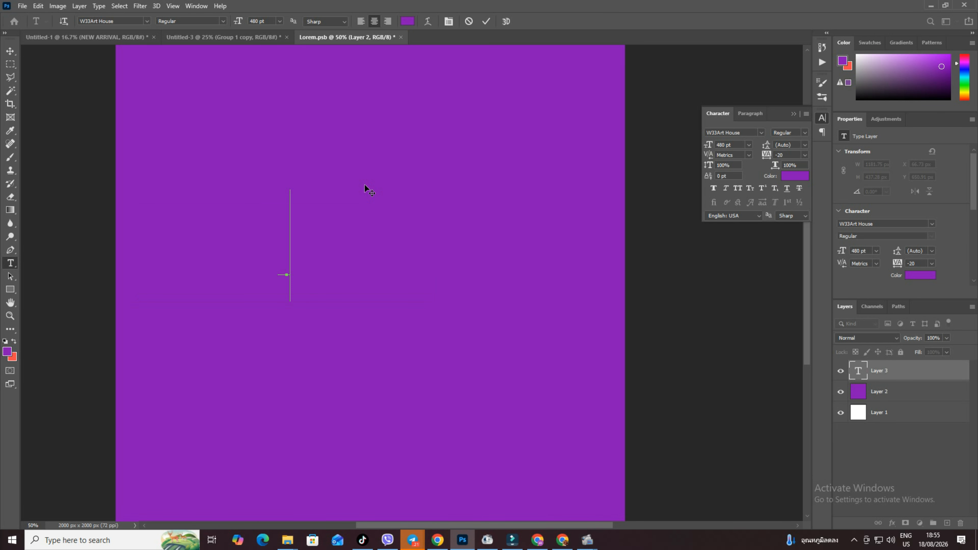
Set the color of the text being edited to white (ffffff).
key(ctrl+a)
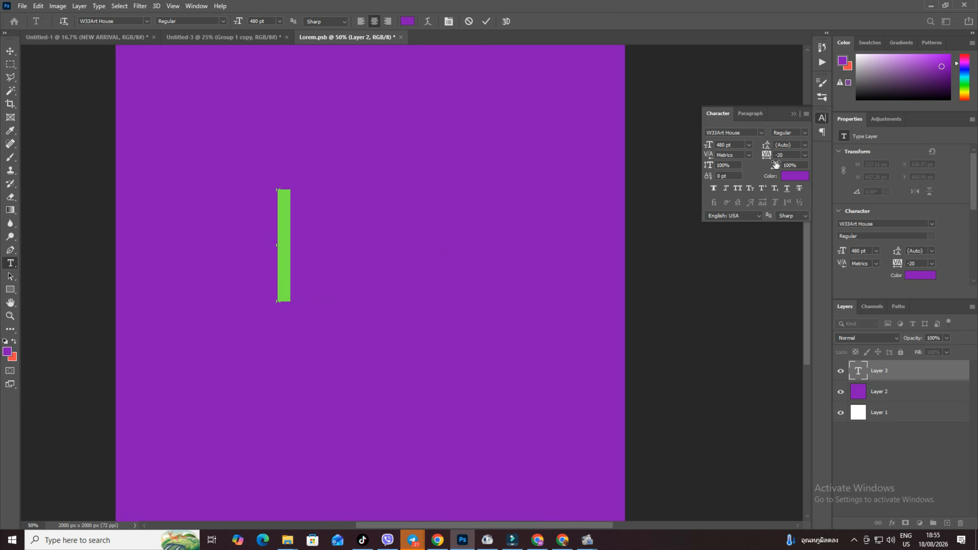
click(795, 176)
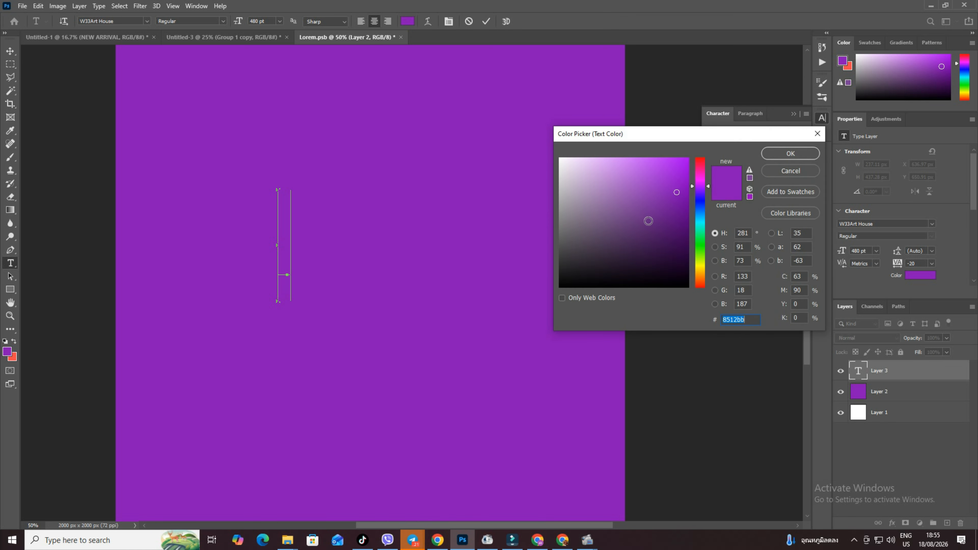
text(ffffff)
click(791, 154)
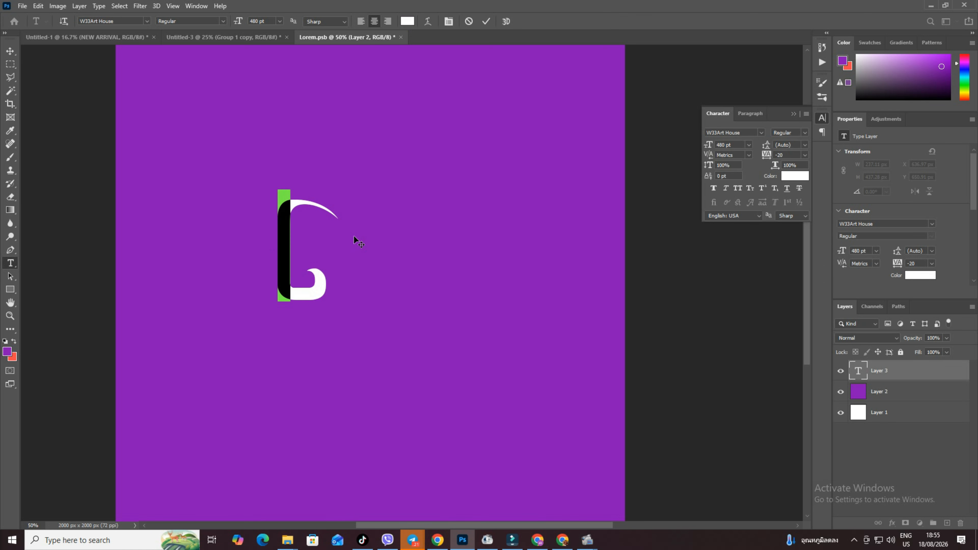
Replace the text with the Burmese word "မြန်မာနိုင်ငံ", entered as "jrefrmEdkifiH" in the W33Art House font.
text(a)
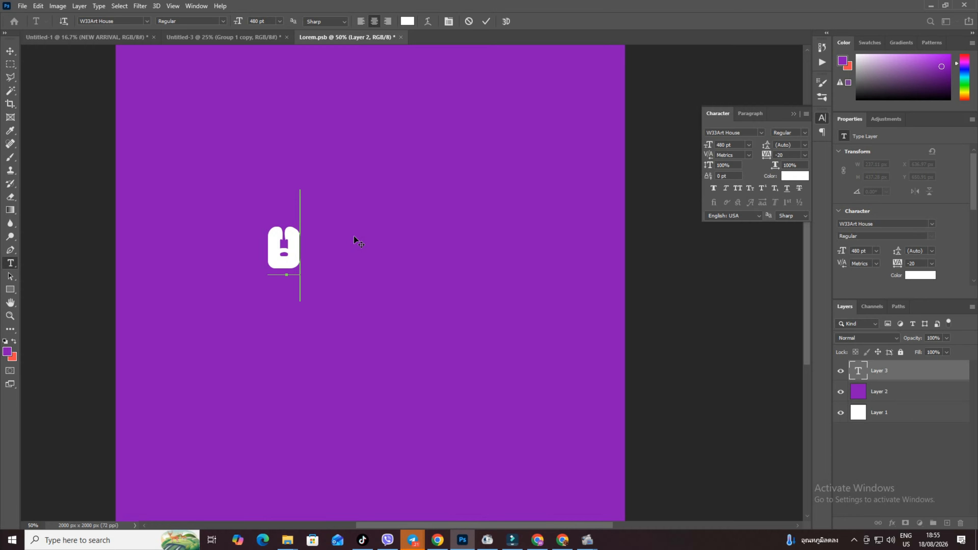
key(BackSpace)
text(gus)
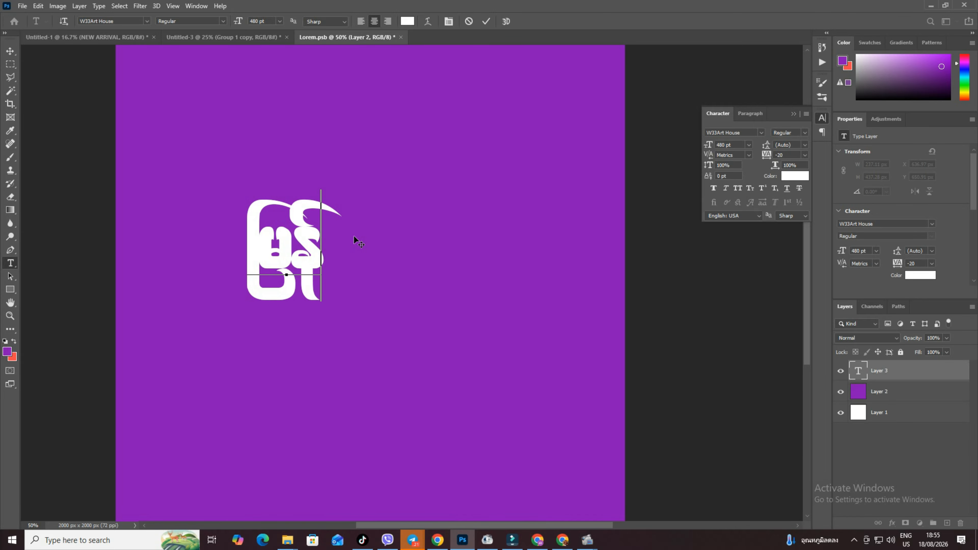
text(frm)
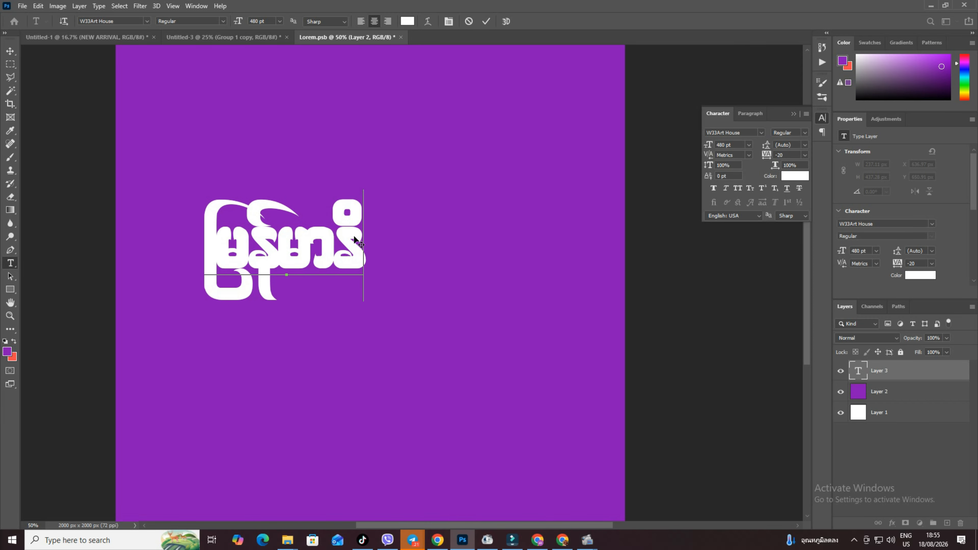
text(kifi)
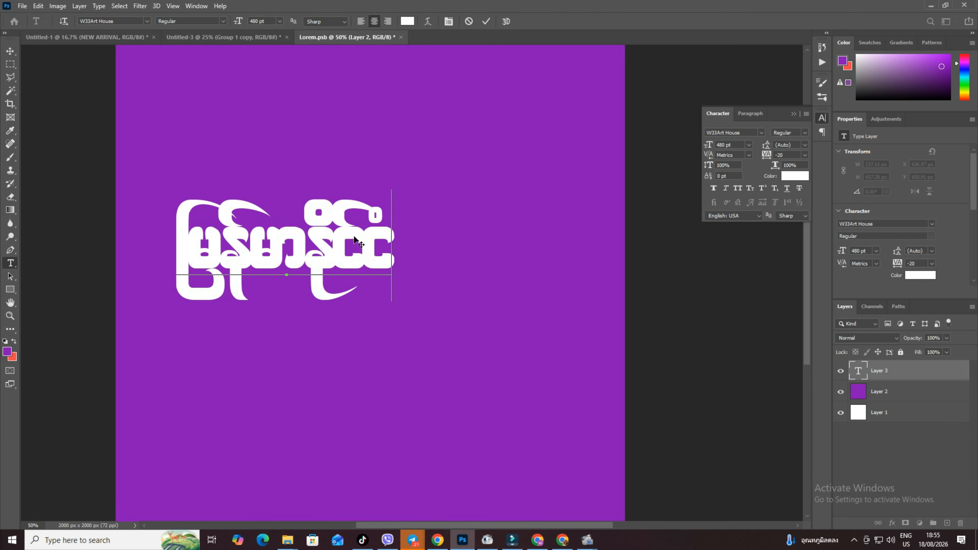
Set the tracking of the whole text to 0 and move the text to the horizontal middle of the canvas.
key(ctrl+a)
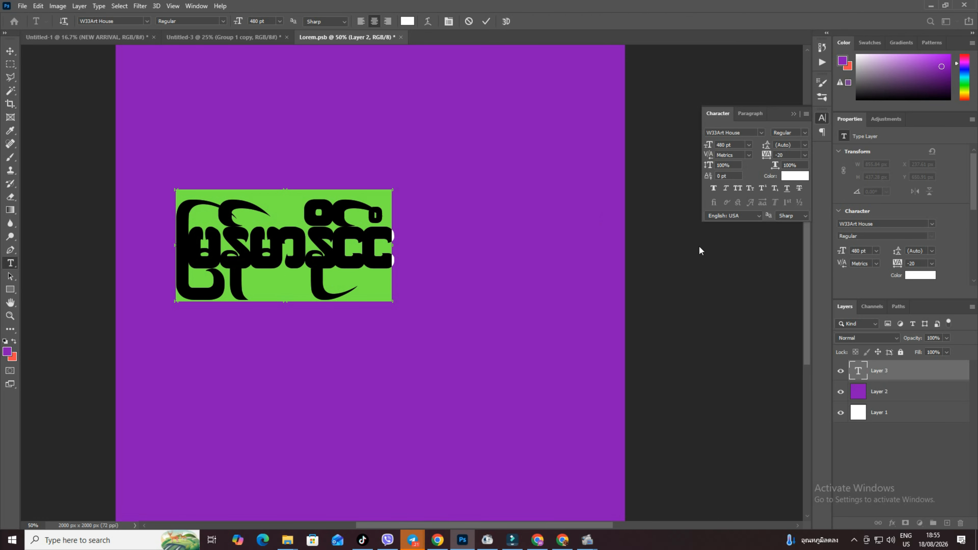
click(779, 155)
text(0)
key(Return)
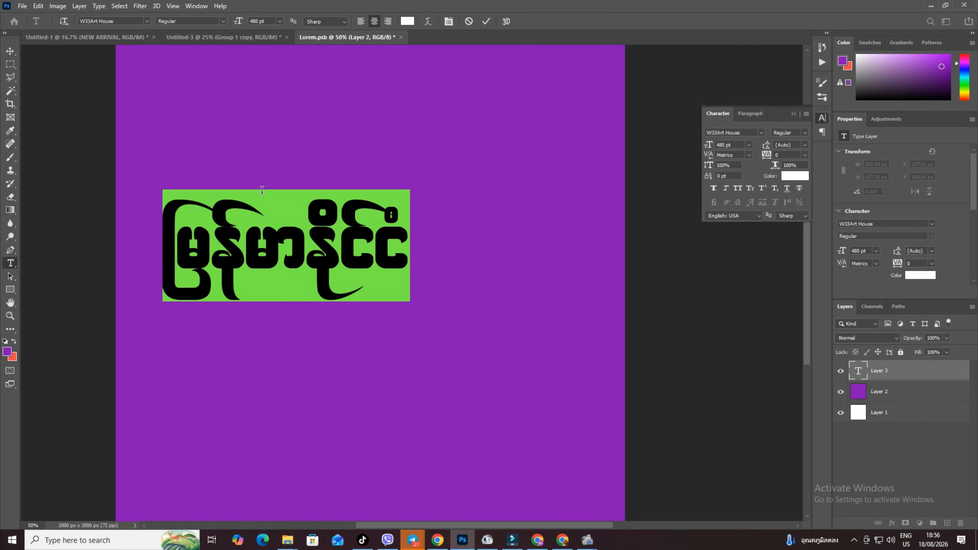
click(10, 52)
drag(331, 263, 433, 280)
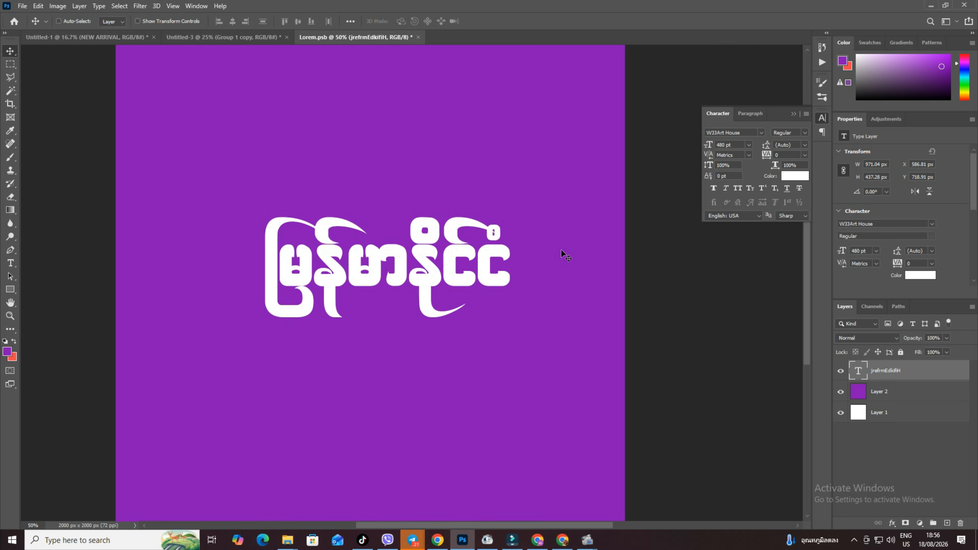
Convert the text layer to a smart object, duplicate it and hide the original.
right_click(944, 373)
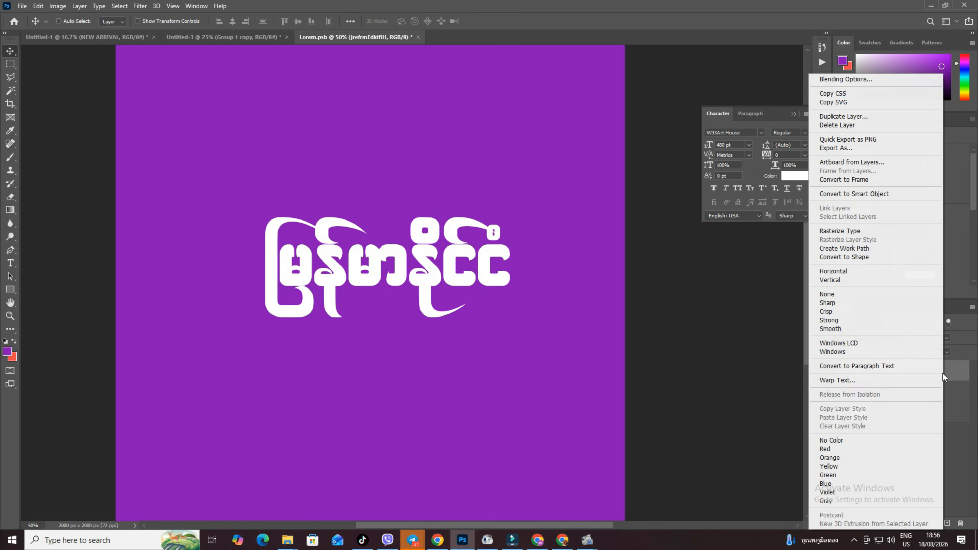
click(860, 194)
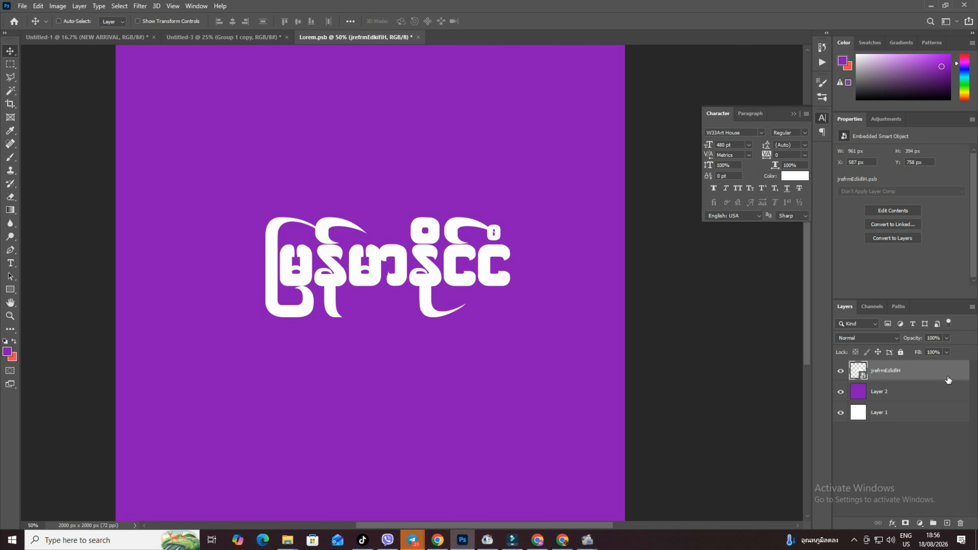
drag(606, 323, 604, 323)
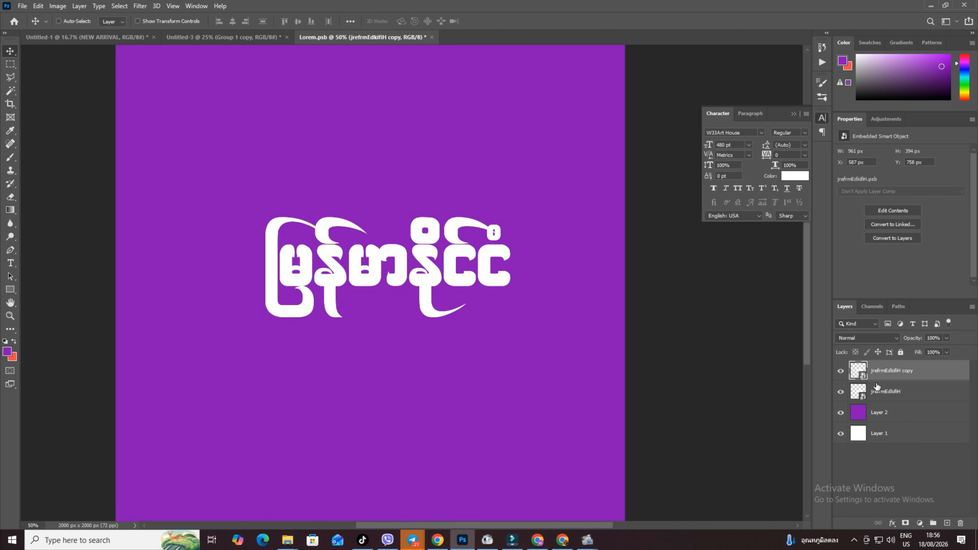
click(840, 392)
Add a Color Overlay in light purple c552f0 to the text copy's layer style.
double_click(948, 378)
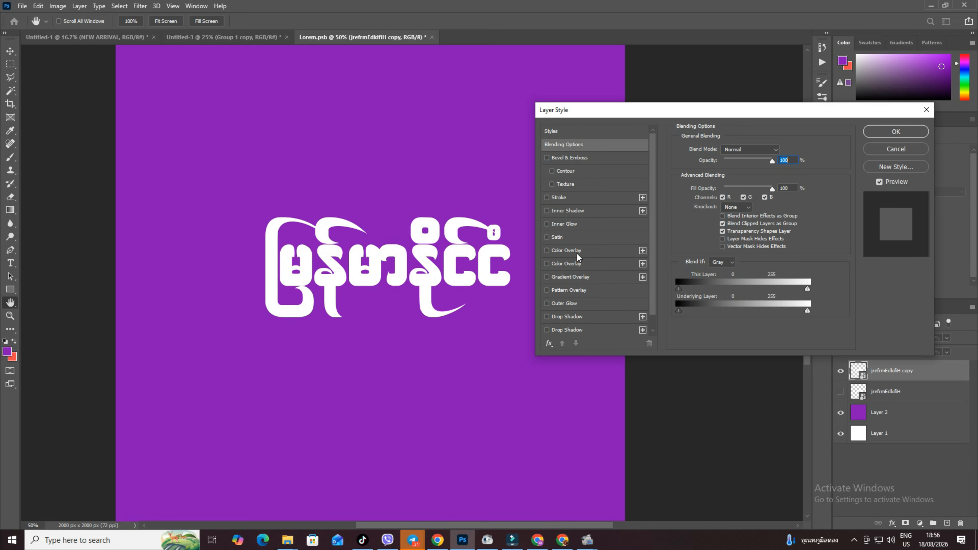
click(590, 250)
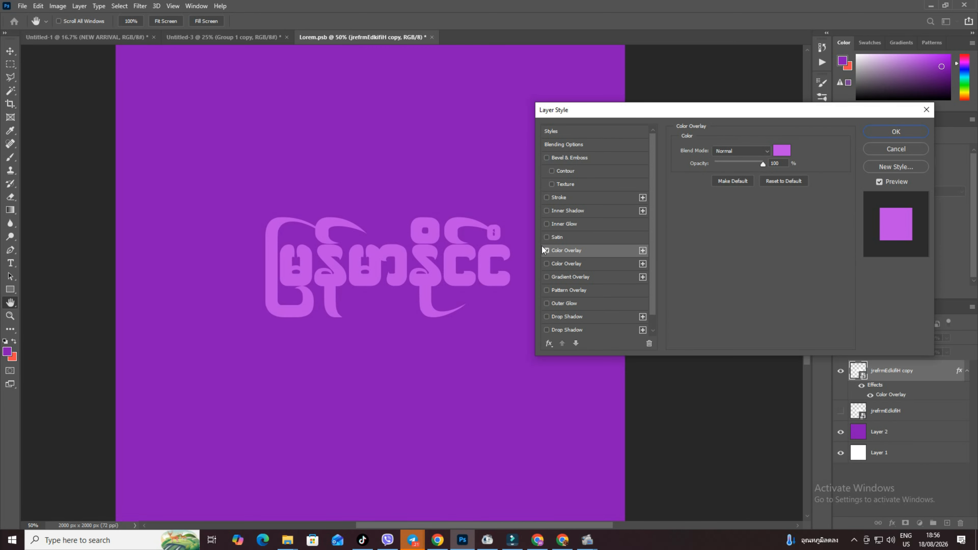
click(546, 250)
click(592, 250)
click(785, 151)
click(645, 166)
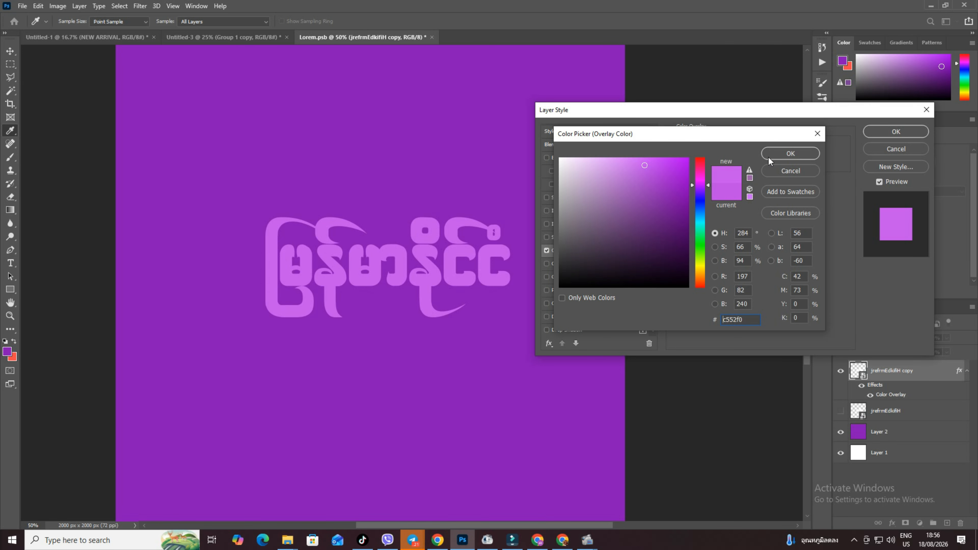
click(789, 154)
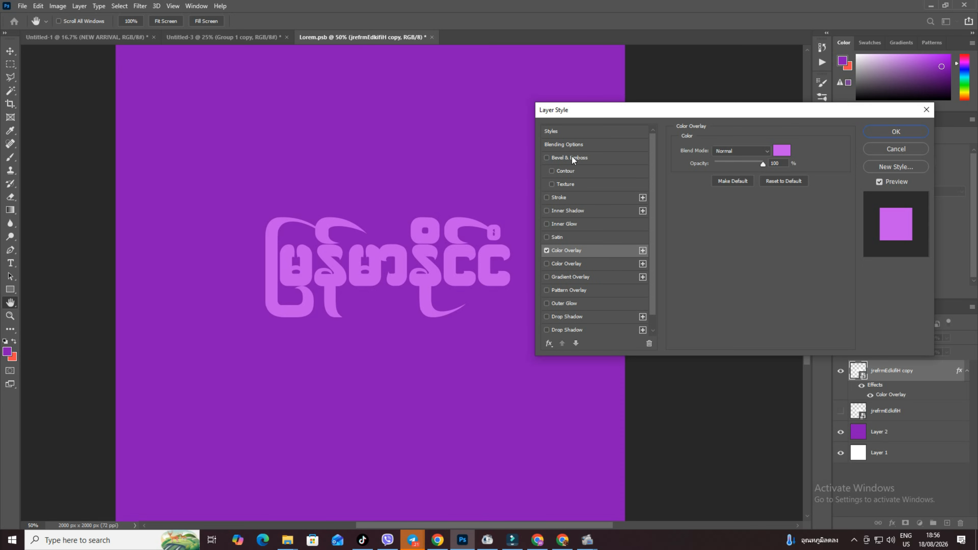
Reset the layer style effects to the default list and re-enable Color Overlay on the text copy.
click(549, 342)
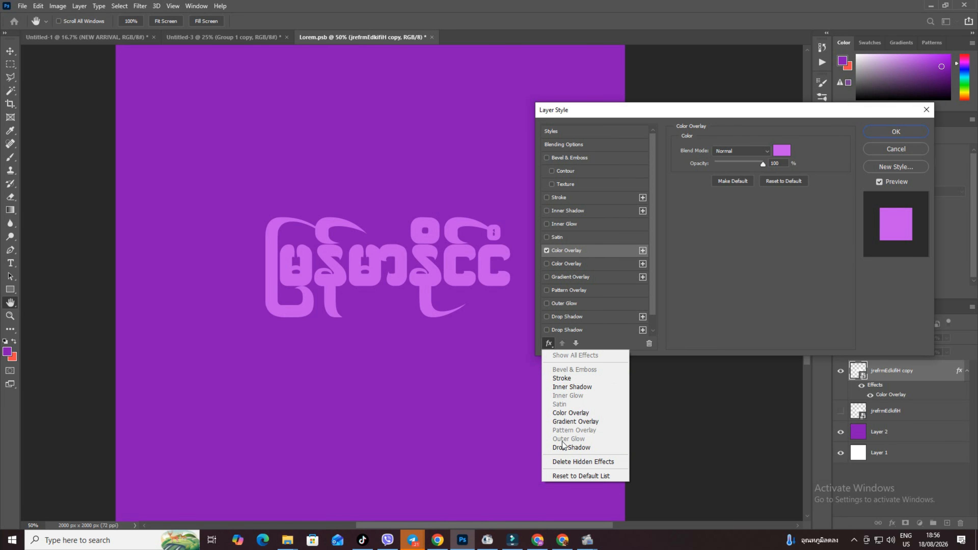
click(574, 479)
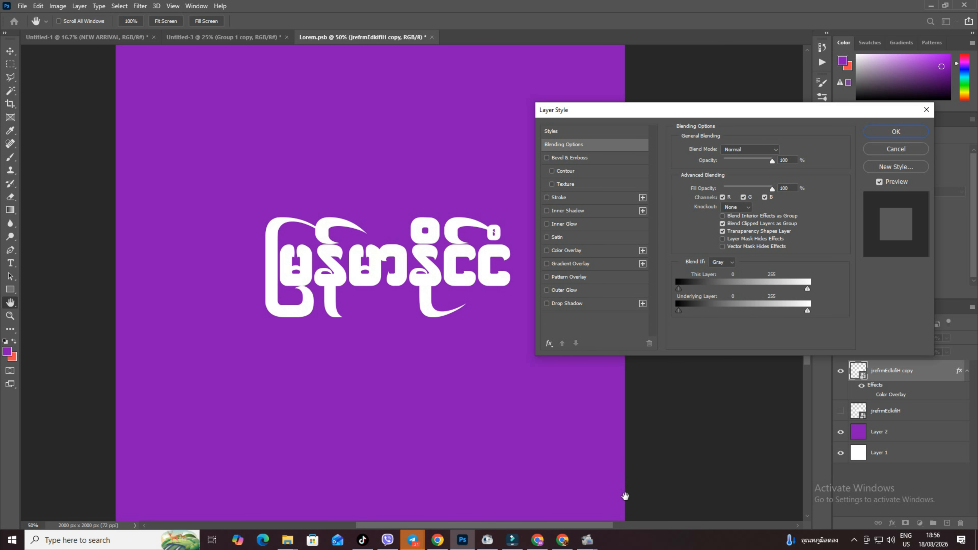
click(567, 250)
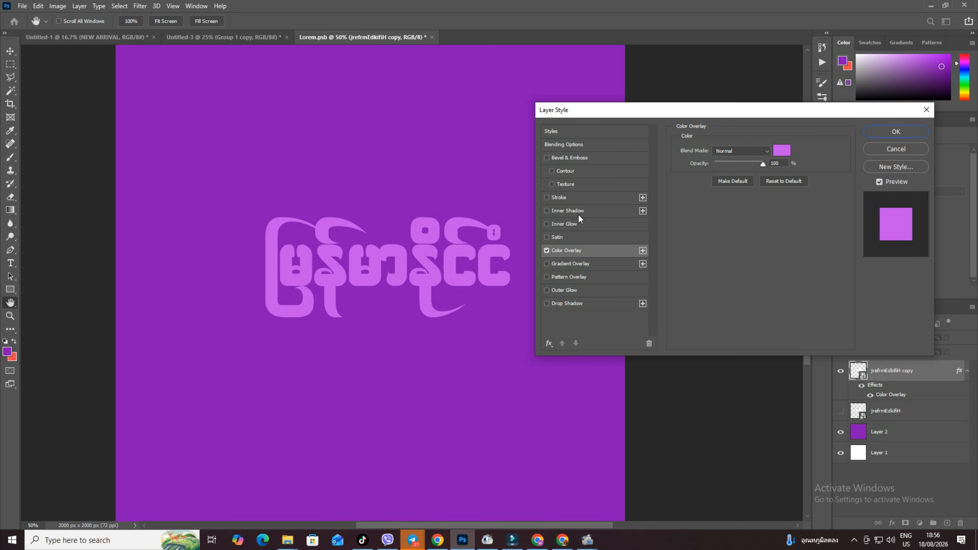
Add an Inner Bevel with Smooth technique to the text copy and set its size to 7 px.
click(572, 157)
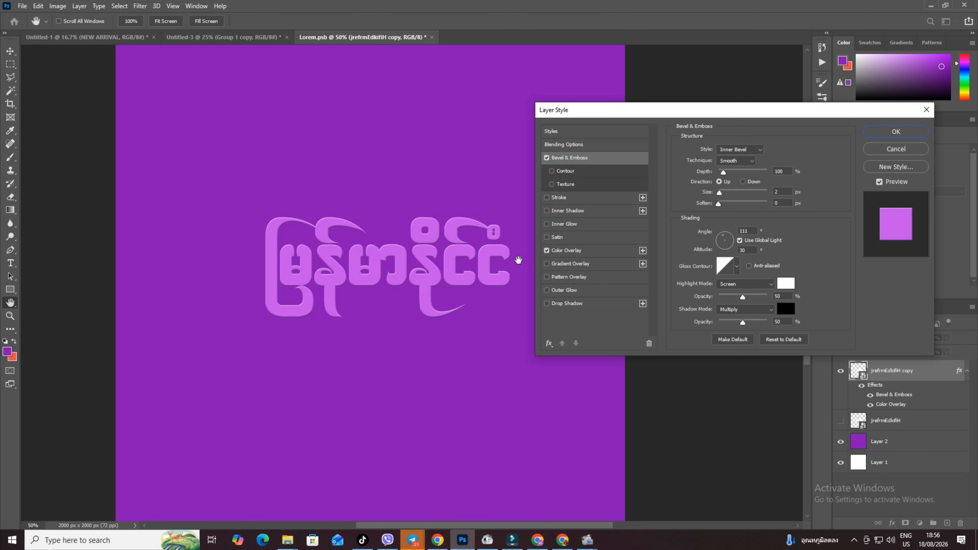
key(ctrl+plus)
key(ctrl+plus)
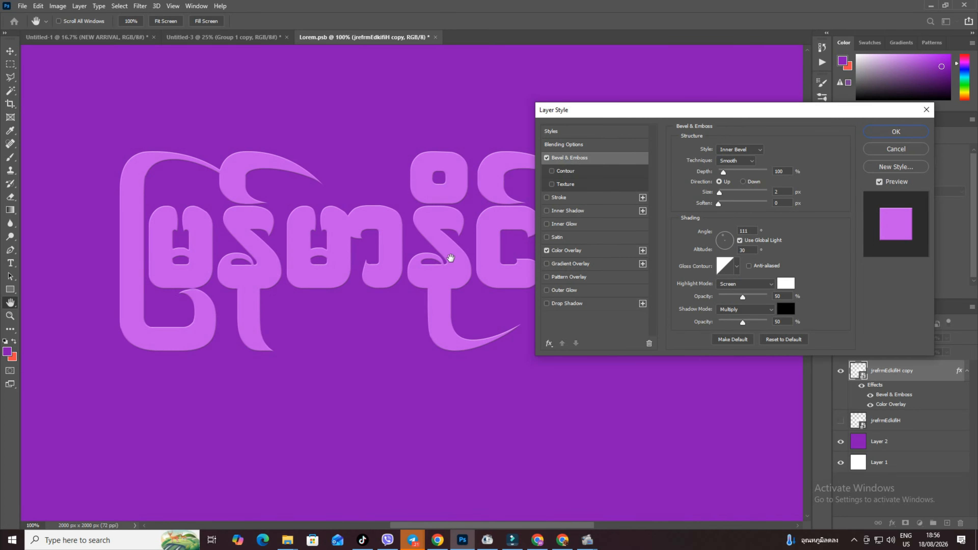
drag(439, 266, 378, 267)
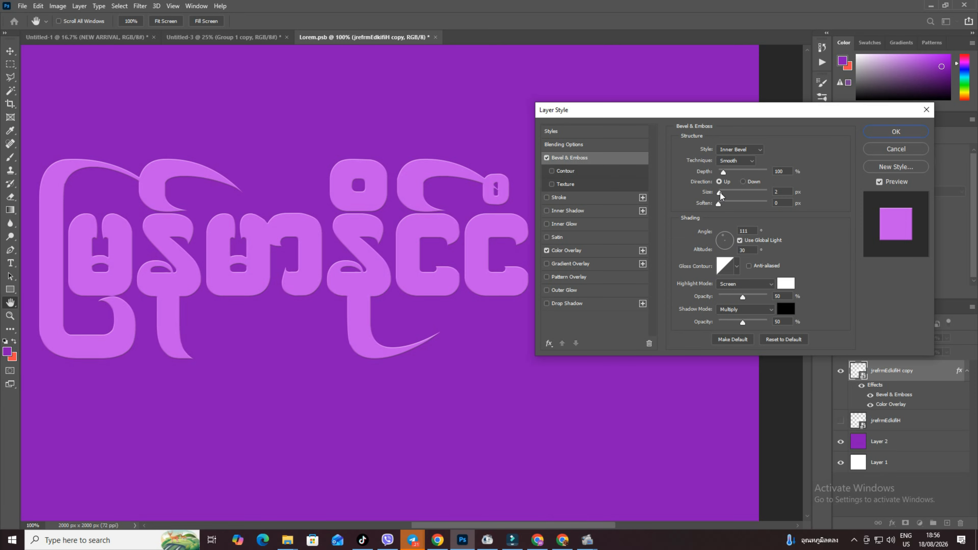
drag(719, 192, 723, 191)
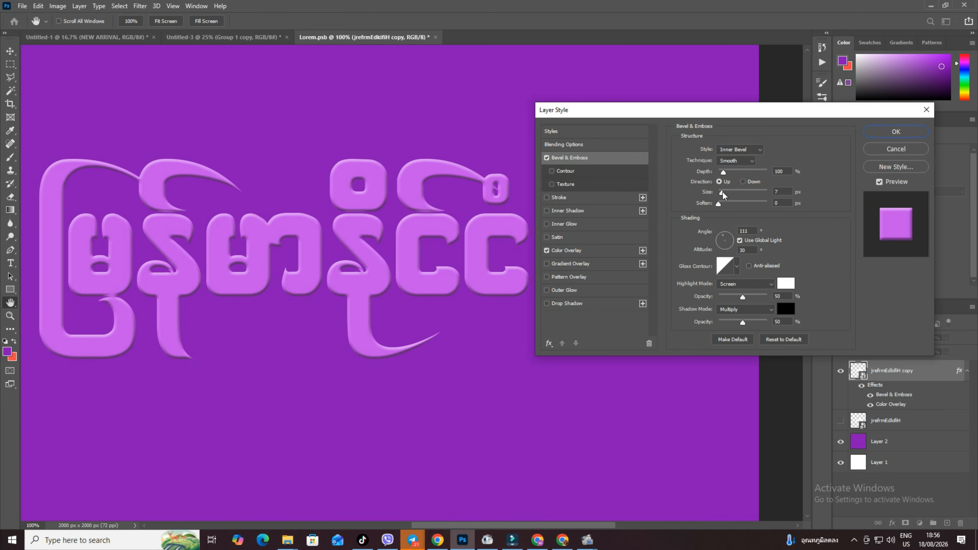
click(722, 192)
Set the bevel's highlight opacity to 63%, fine-tune its shadow opacity and apply the layer style.
click(747, 149)
click(740, 160)
click(746, 160)
click(743, 170)
drag(752, 299, 750, 300)
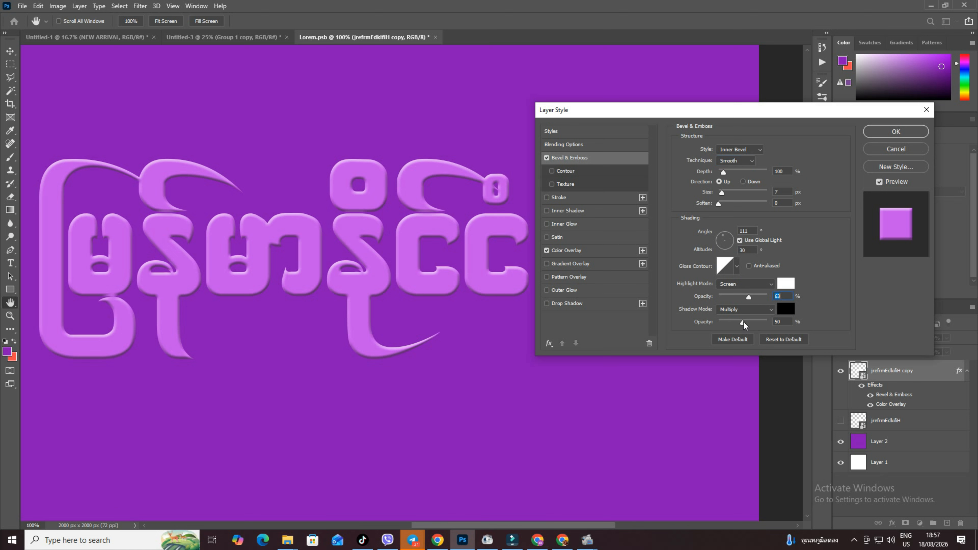
drag(741, 322, 744, 322)
click(743, 322)
click(906, 134)
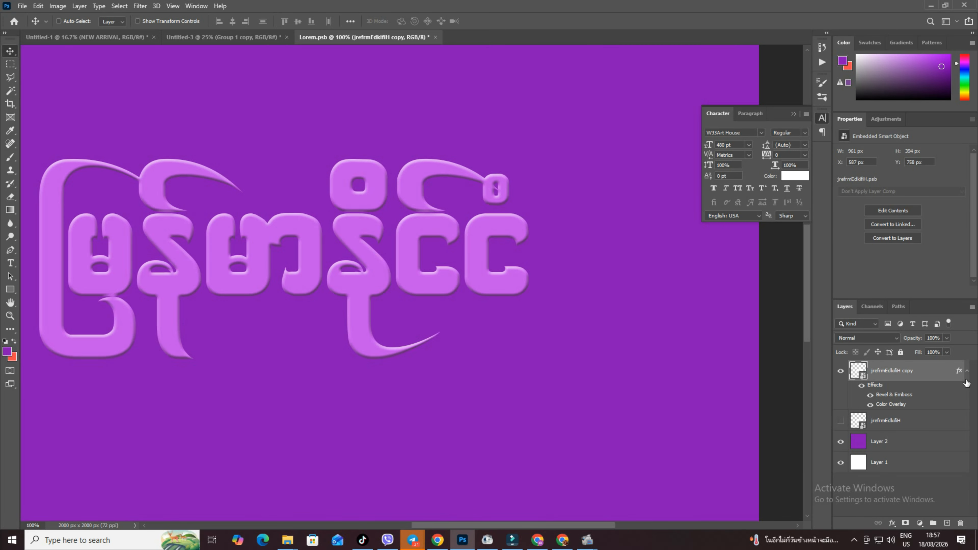
Collapse the text copy's effects list and create a new action set named "myanmar".
click(967, 371)
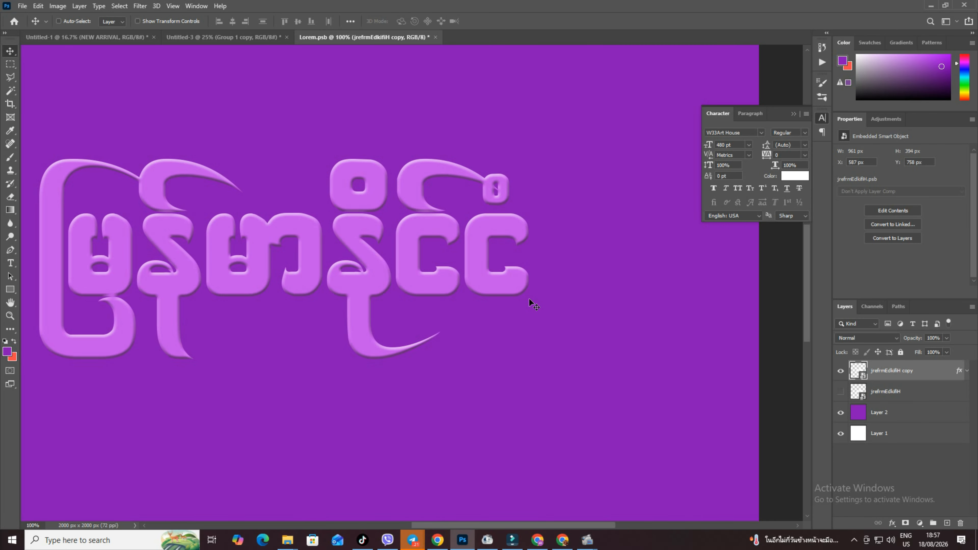
drag(411, 258, 491, 295)
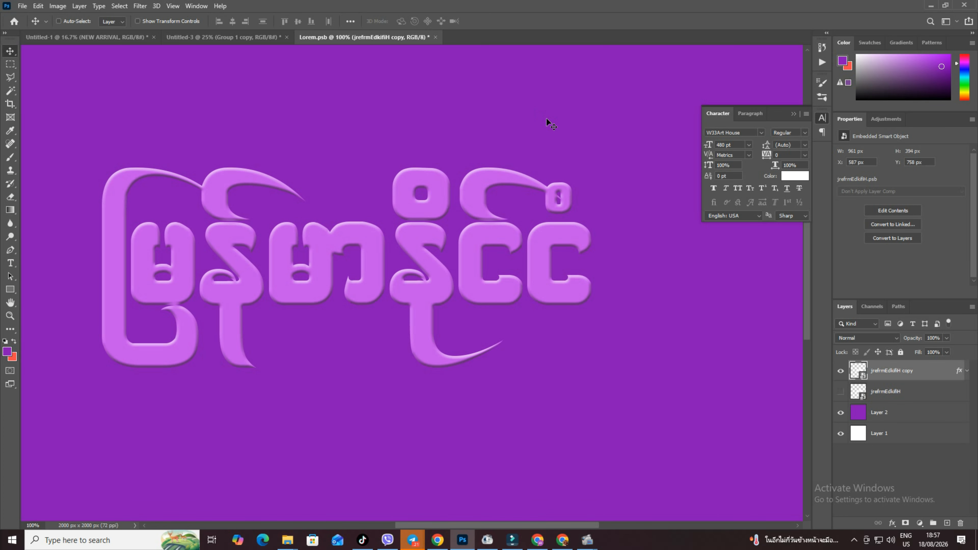
click(196, 7)
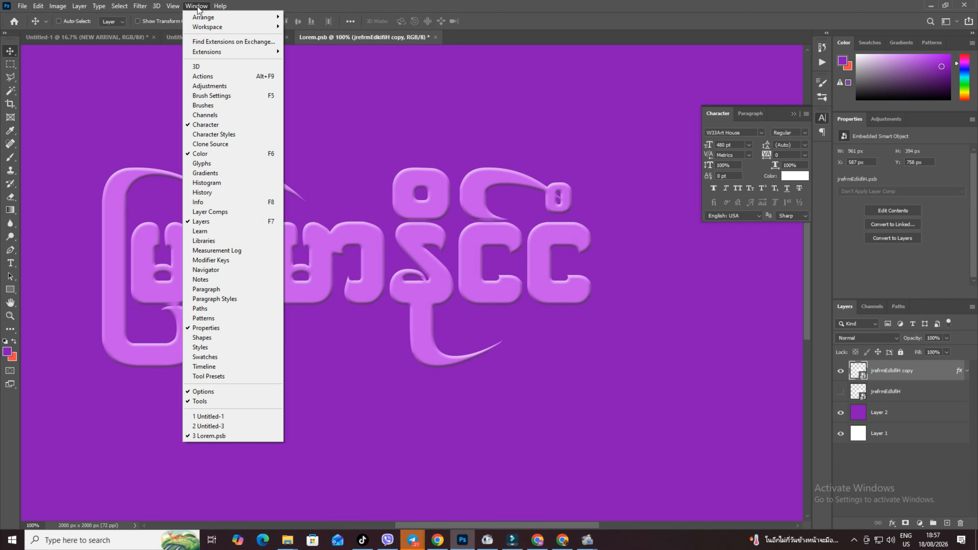
click(244, 76)
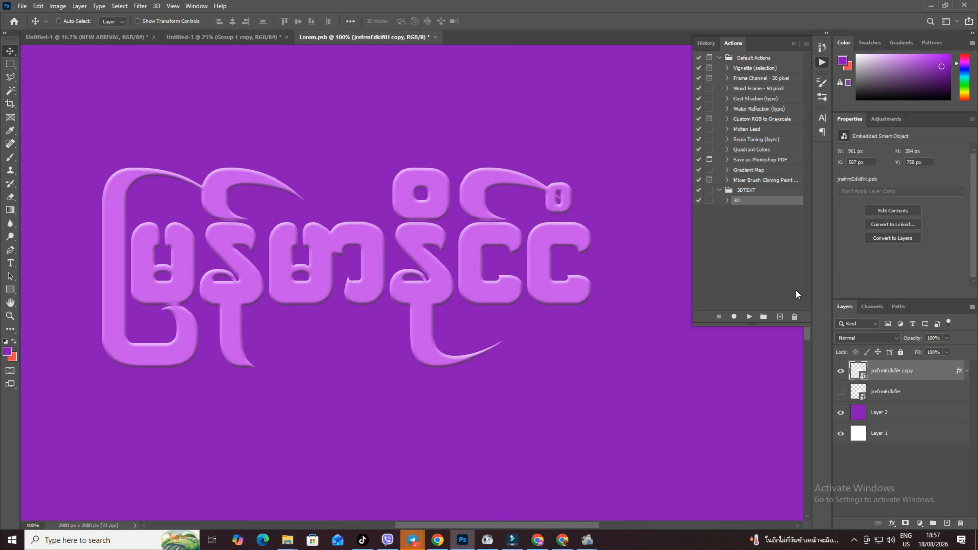
click(763, 317)
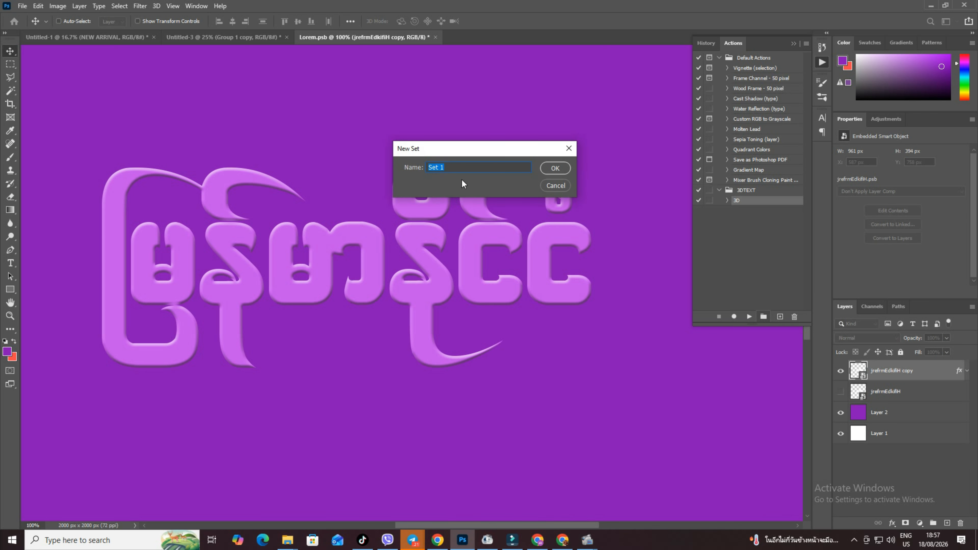
text(myanmar)
click(558, 172)
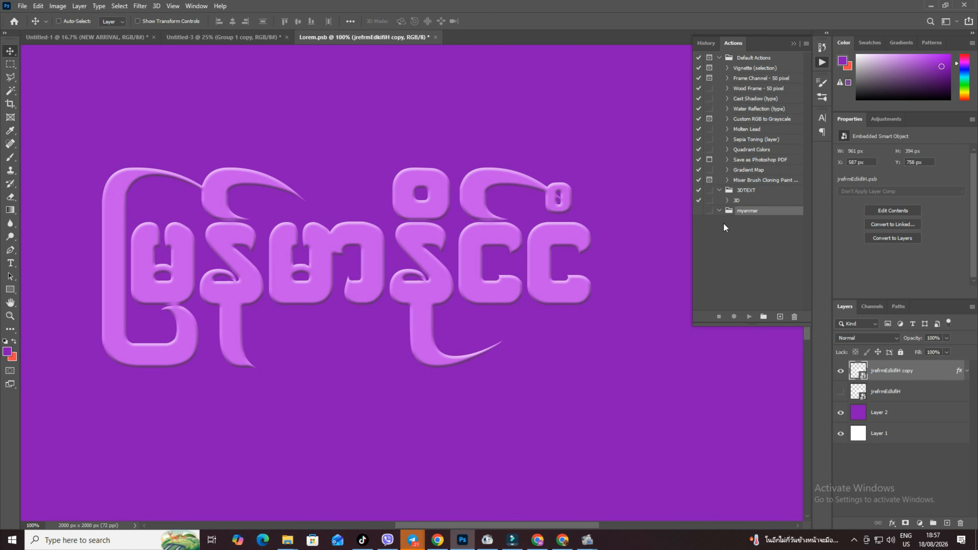
Start recording an action named "3D" in the myanmar set and duplicate the styled text layer.
click(780, 316)
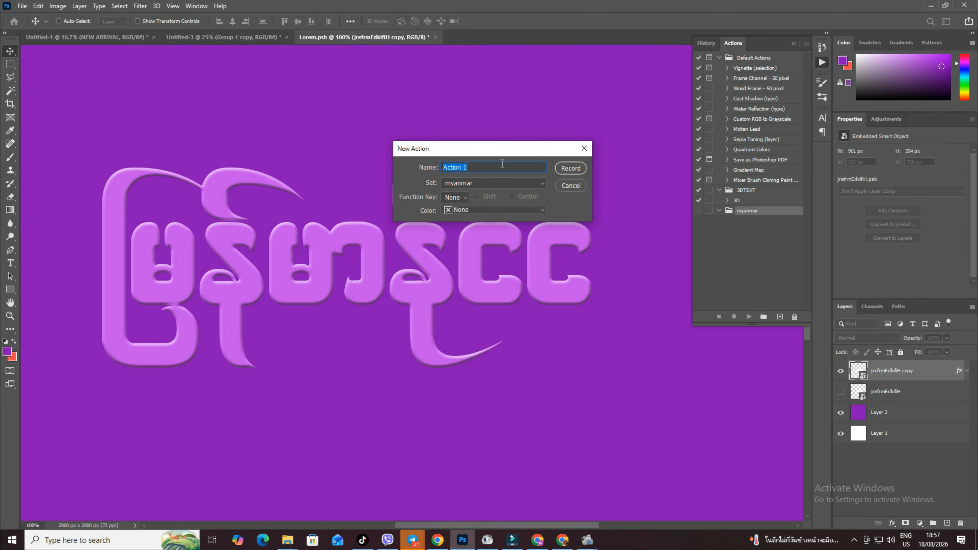
text(3D)
click(571, 169)
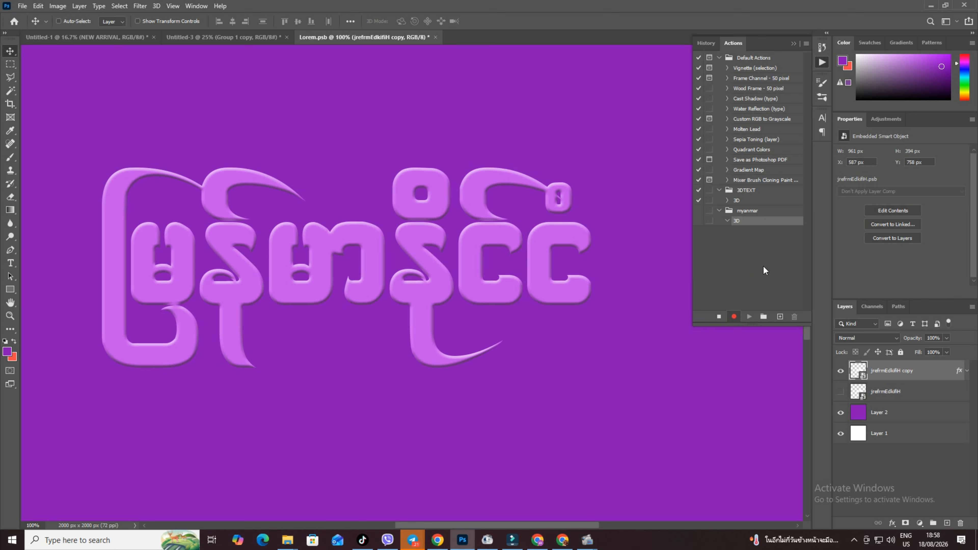
key(ctrl)
key(ctrl+j)
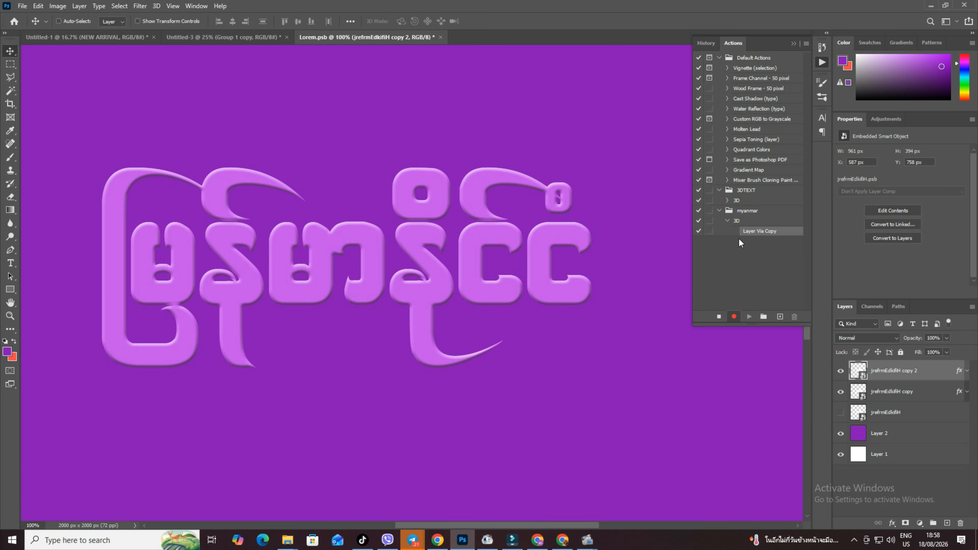
Move the duplicated text layer 1 px left and 1 px up with Free Transform and stop recording the 3D action.
key(ctrl)
key(ctrl+t)
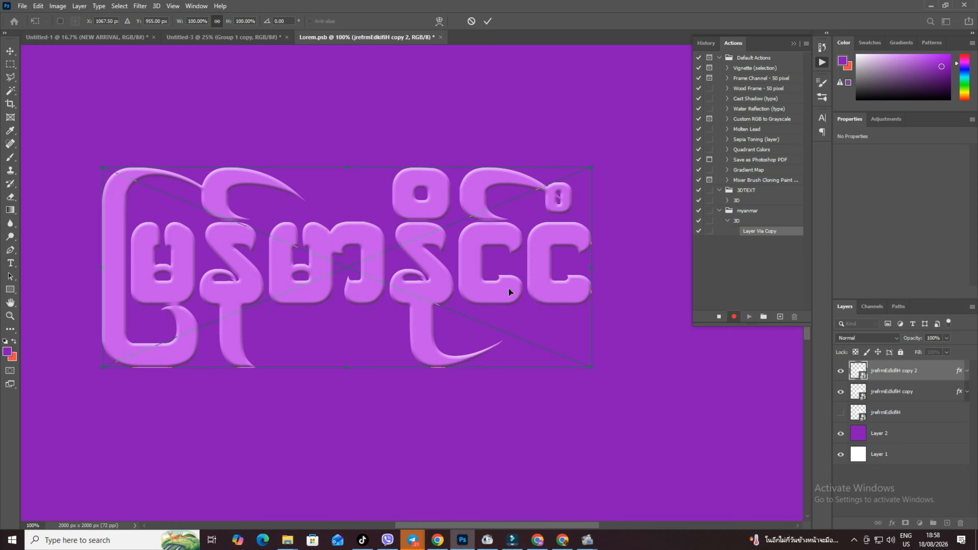
key(Left)
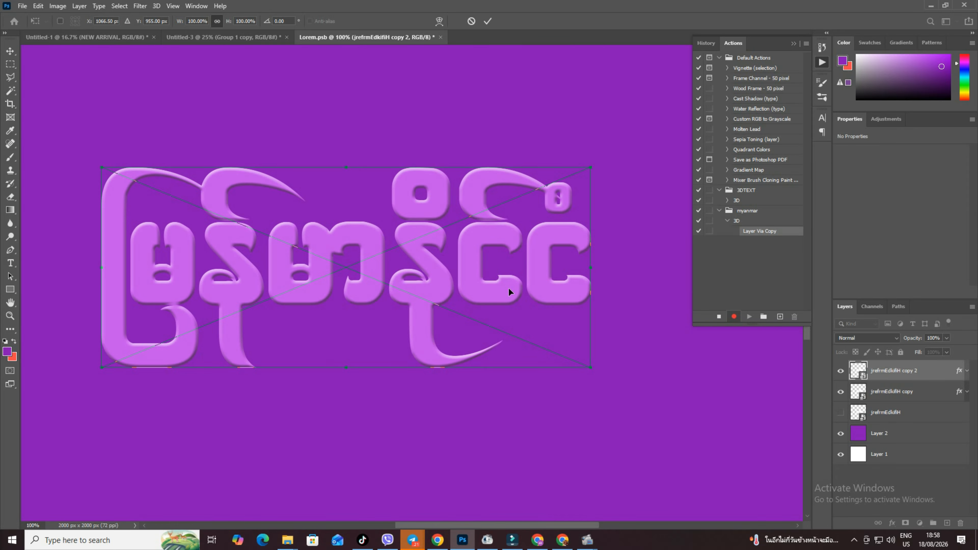
key(Up)
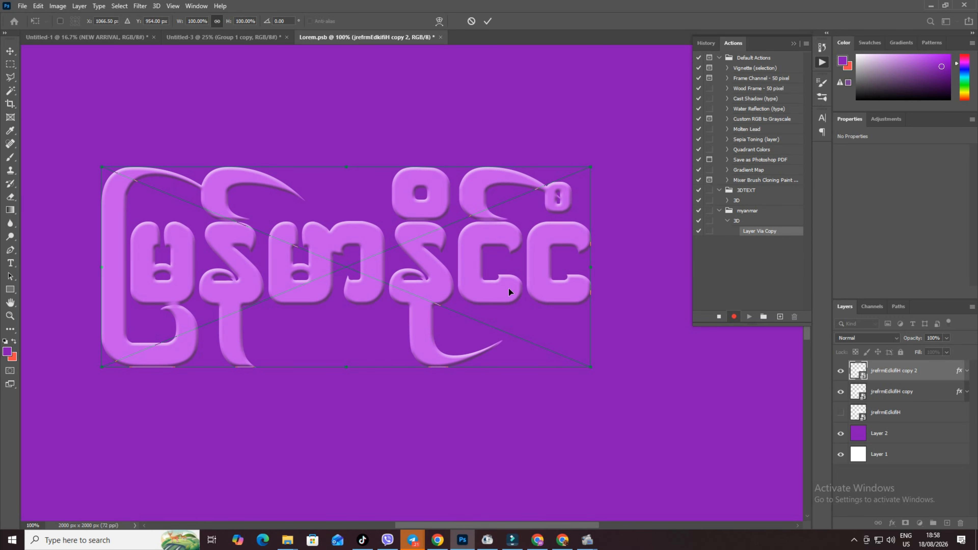
key(Return)
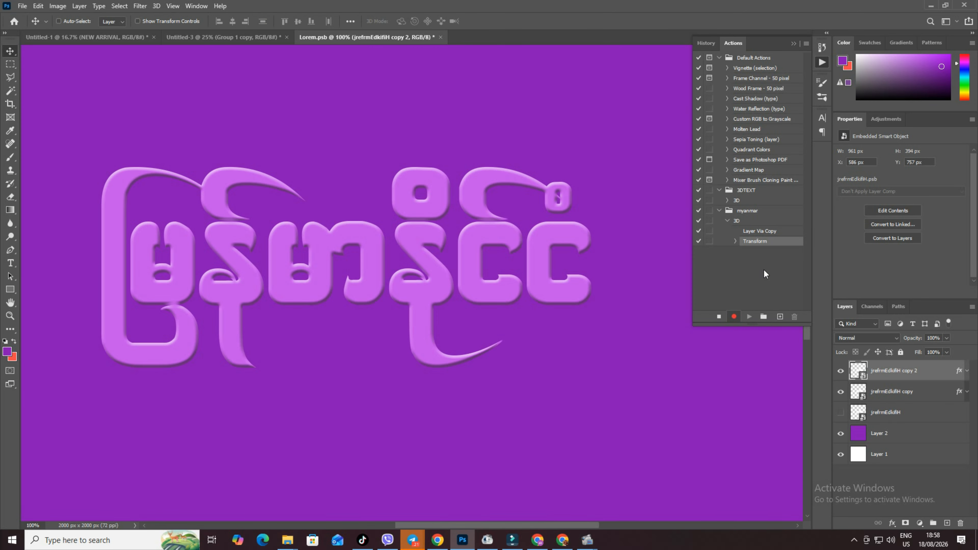
click(719, 317)
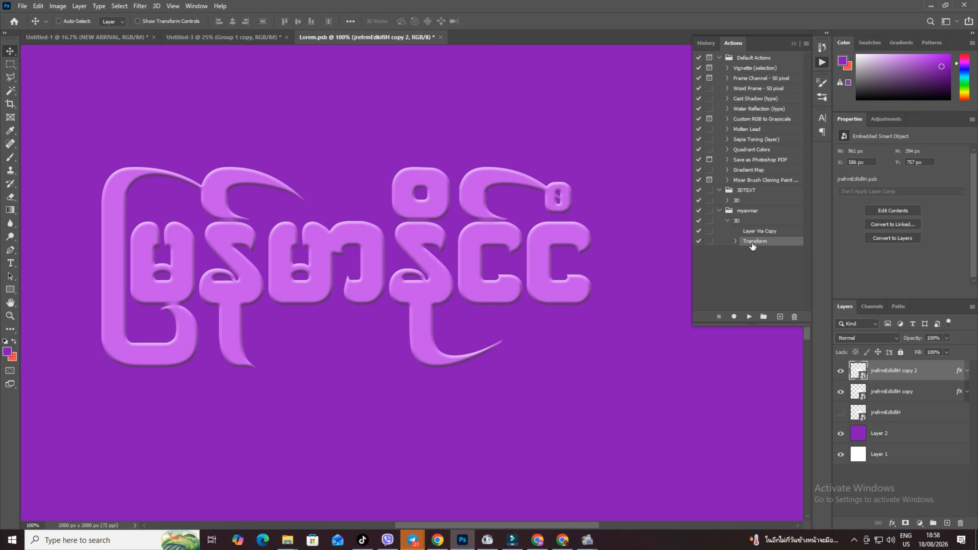
Check the recorded Transform offsets in the 3D action and play the action repeatedly until copy 17 of the text layer exists.
click(727, 222)
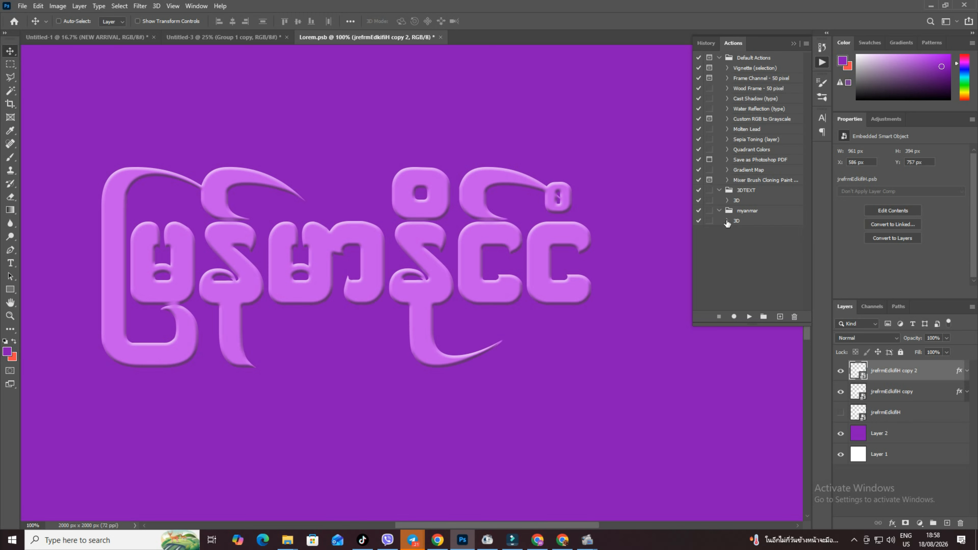
click(728, 220)
click(735, 241)
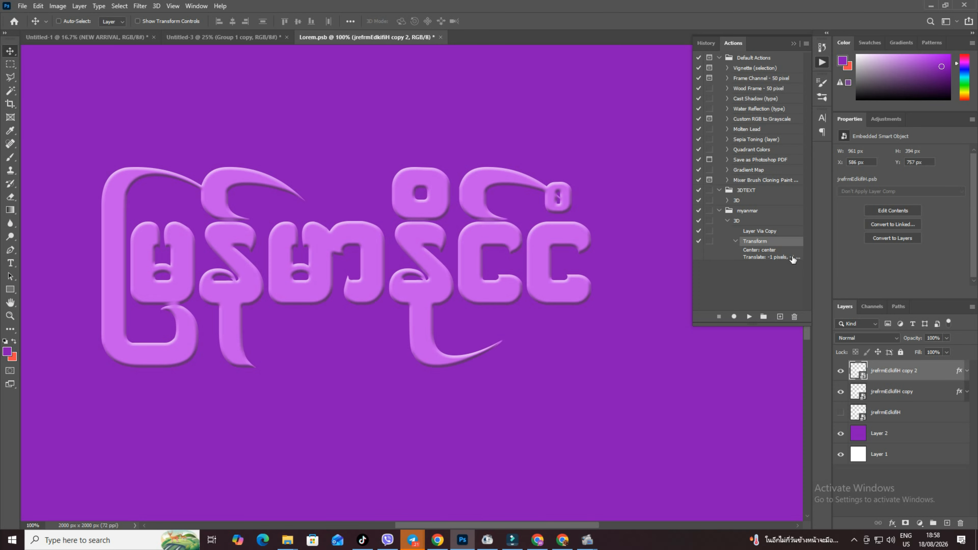
click(735, 241)
click(749, 316)
click(749, 317)
click(749, 317)
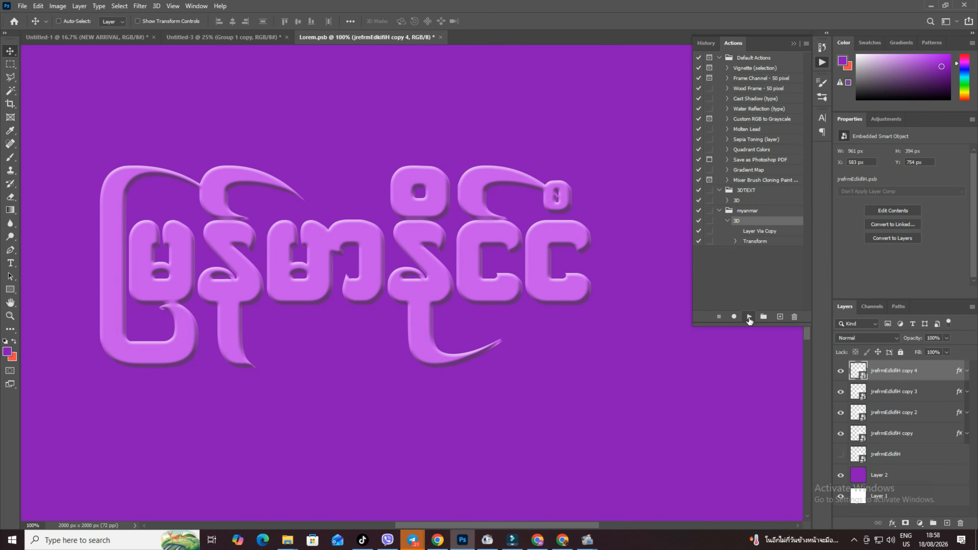
click(748, 317)
click(749, 317)
click(749, 317)
click(749, 316)
click(749, 317)
click(749, 316)
click(749, 317)
click(748, 317)
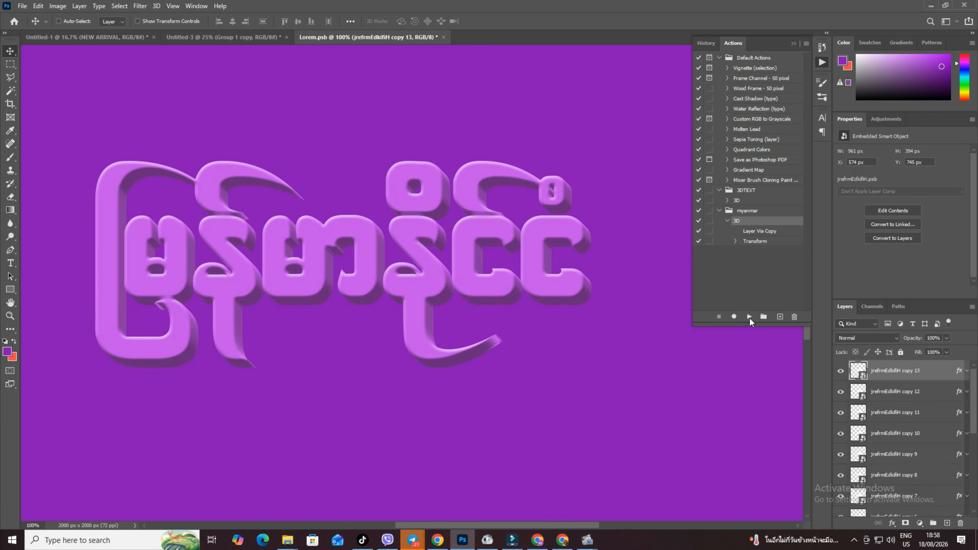
click(749, 317)
click(749, 317)
click(749, 317)
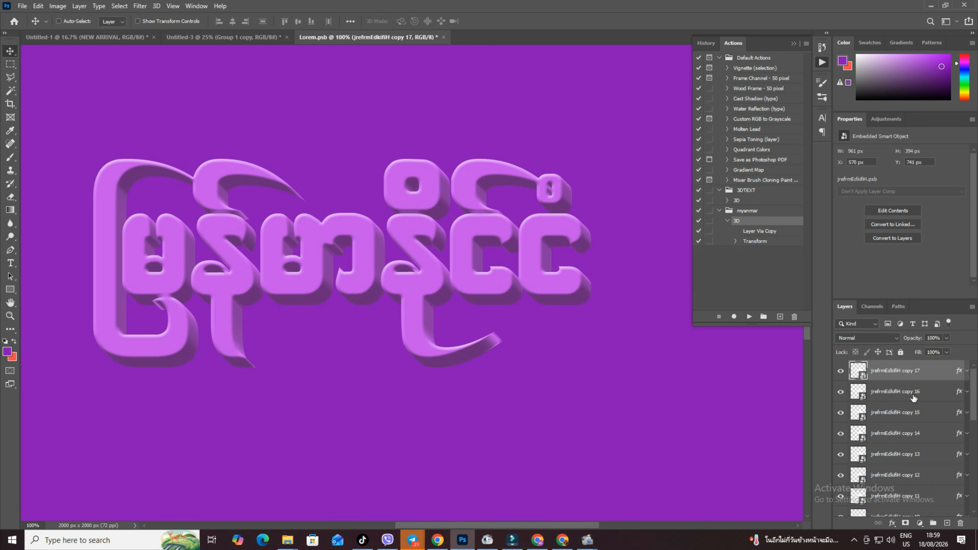
Select all the styled text copies, from copy 17 down to the first copy, and group them.
scroll(924, 402, down, 5)
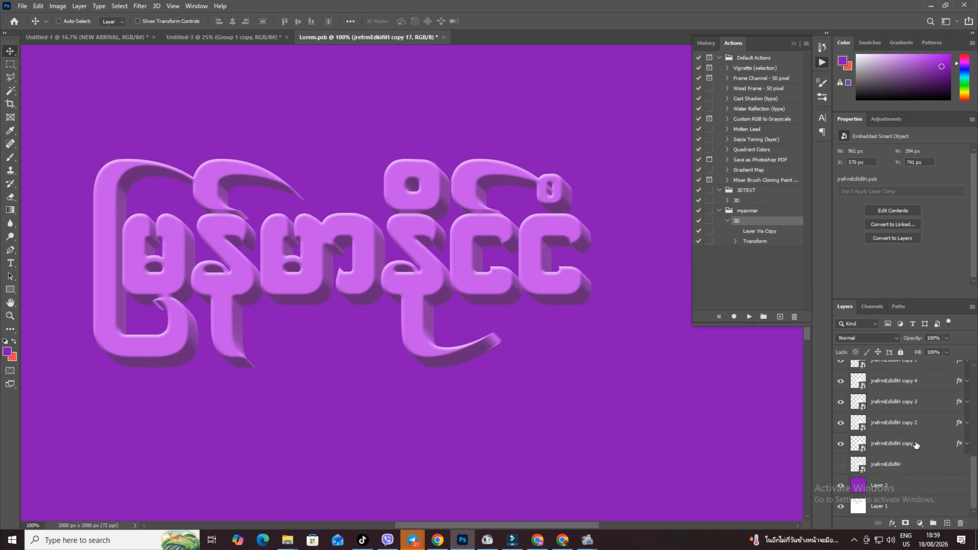
shift+click(917, 445)
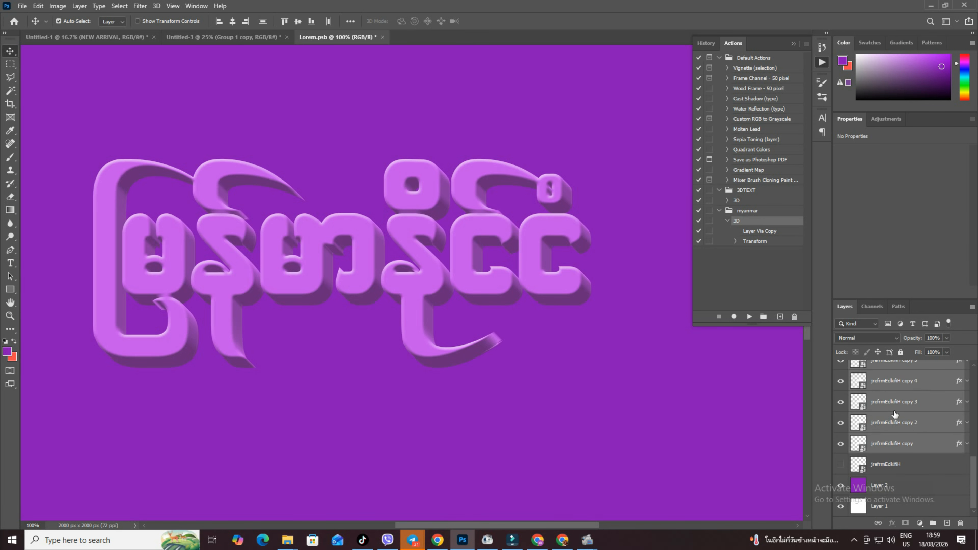
key(ctrl+g)
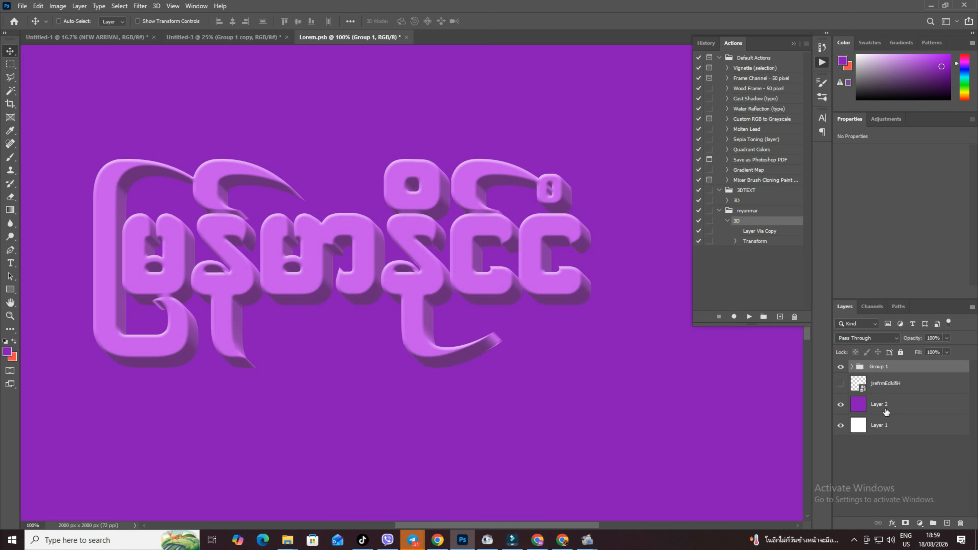
Show the original white text layer, place it above Group 1 and align it with the front of the extrusion at X 571, Y 741 px.
click(840, 384)
drag(924, 385, 924, 362)
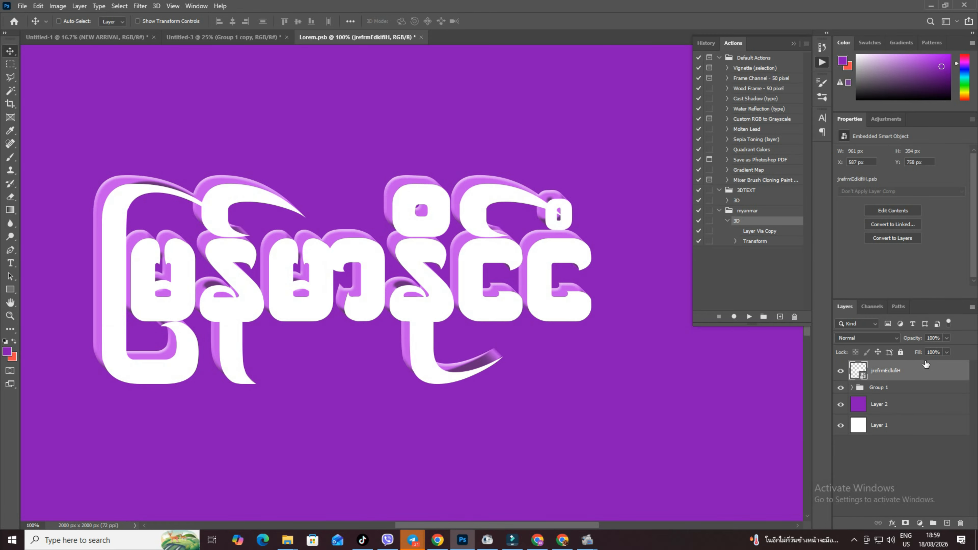
drag(471, 295, 467, 290)
key(Right)
key(Up)
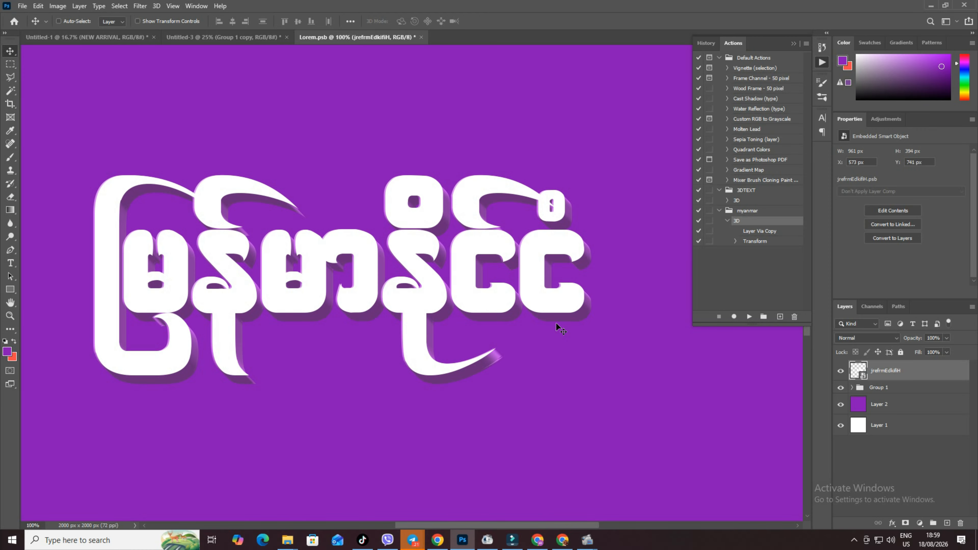
key(Left)
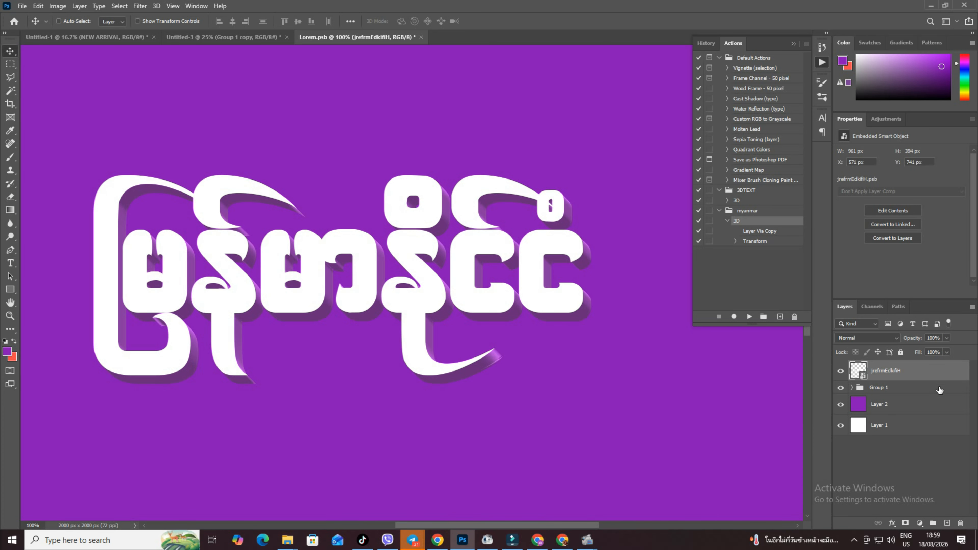
Add an Inner Shadow to the white text layer with 50% opacity and a size of 6 px.
double_click(902, 381)
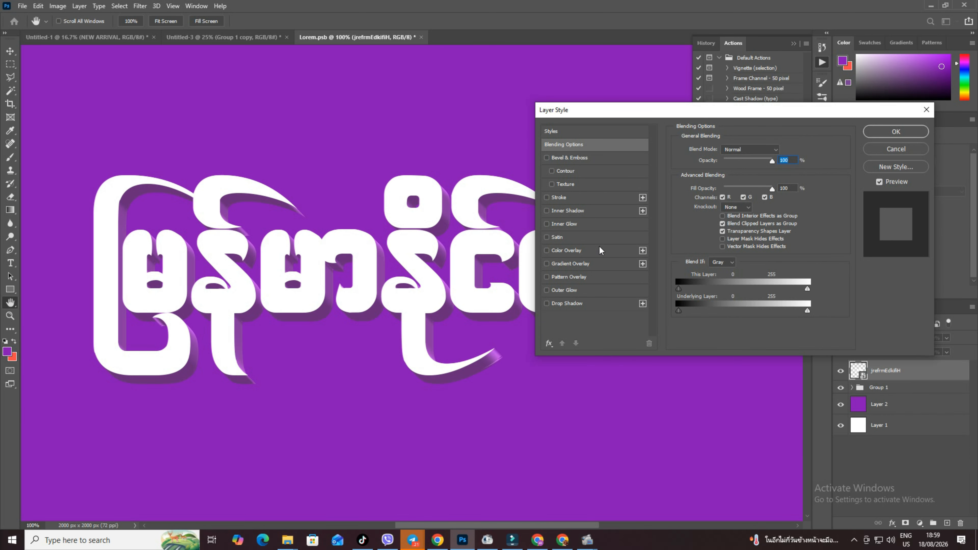
click(574, 211)
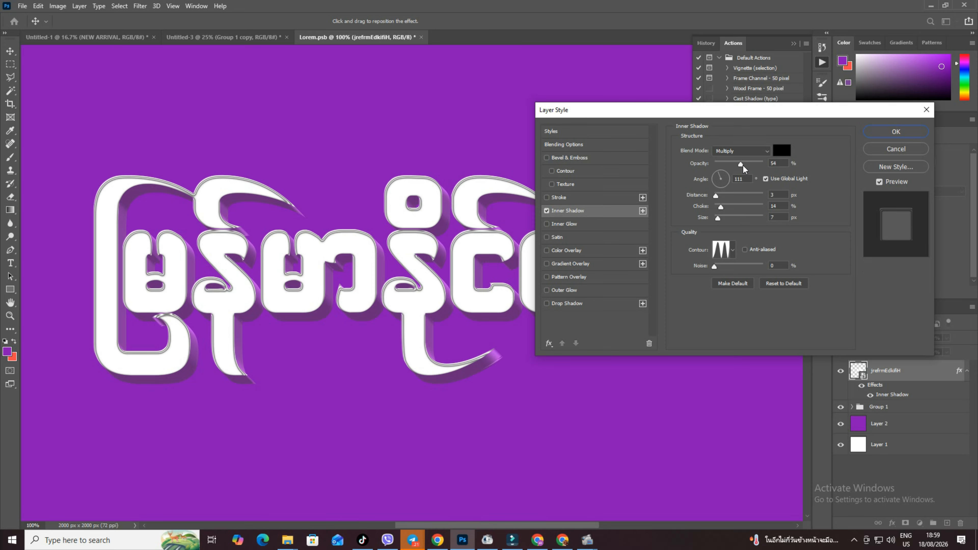
drag(743, 165, 739, 164)
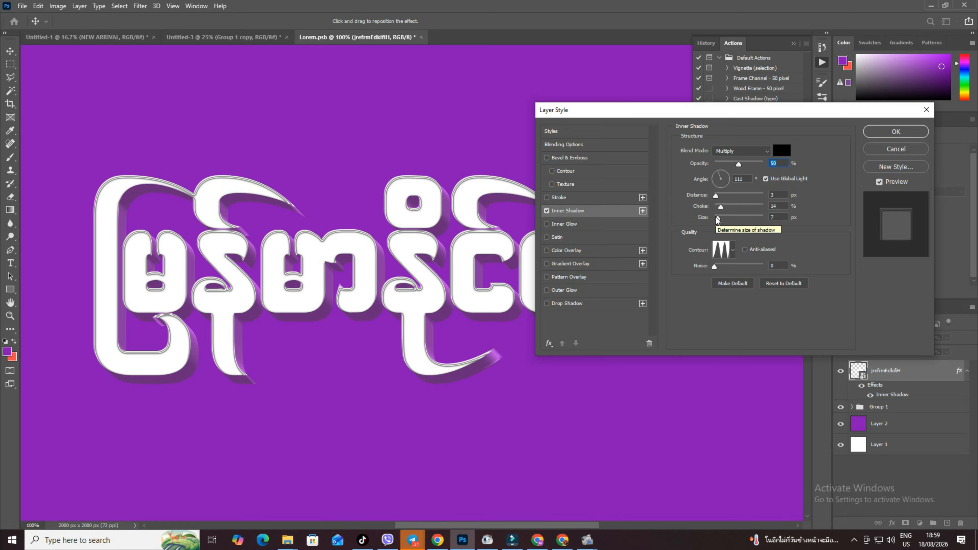
drag(719, 218, 718, 217)
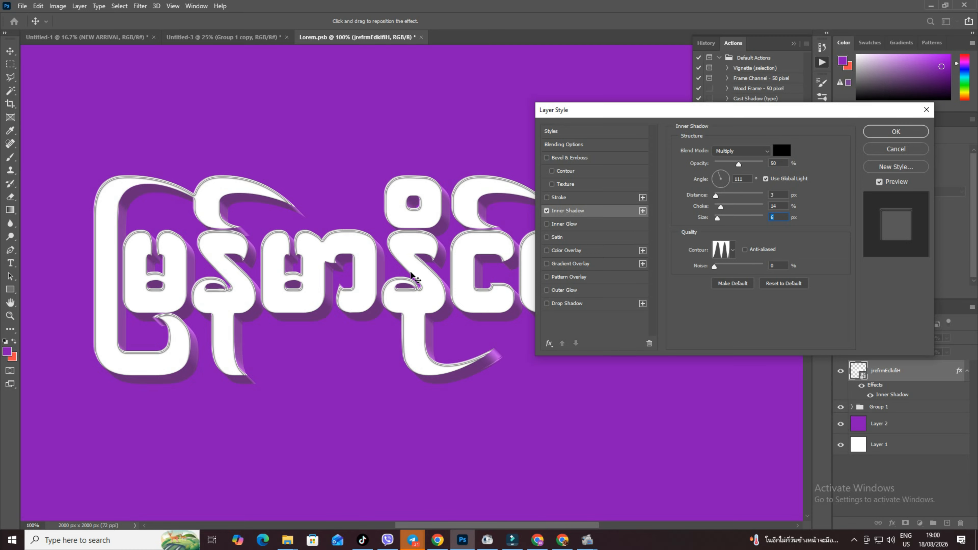
click(897, 133)
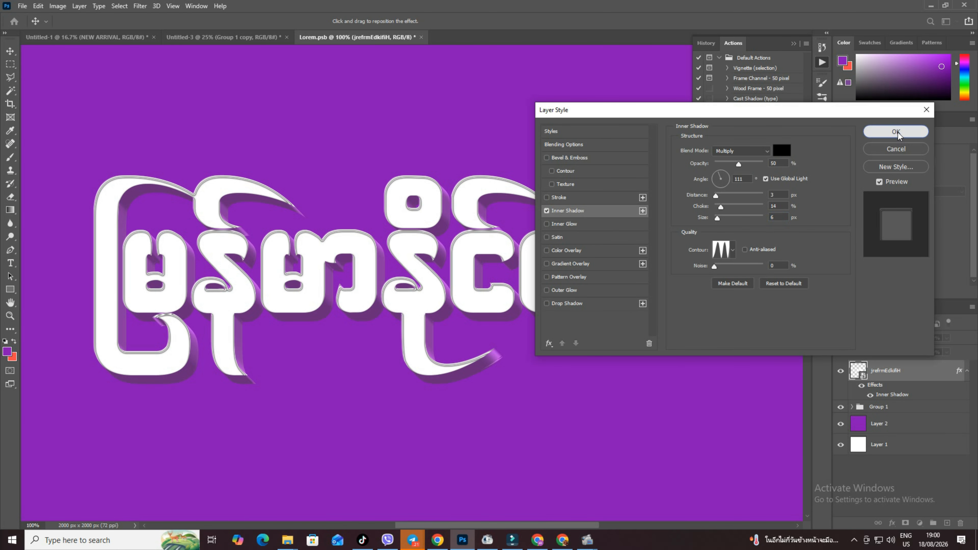
Duplicate the lowest text copy in Group 1, move the original of that copy out below the group and collapse the group.
drag(418, 353, 435, 315)
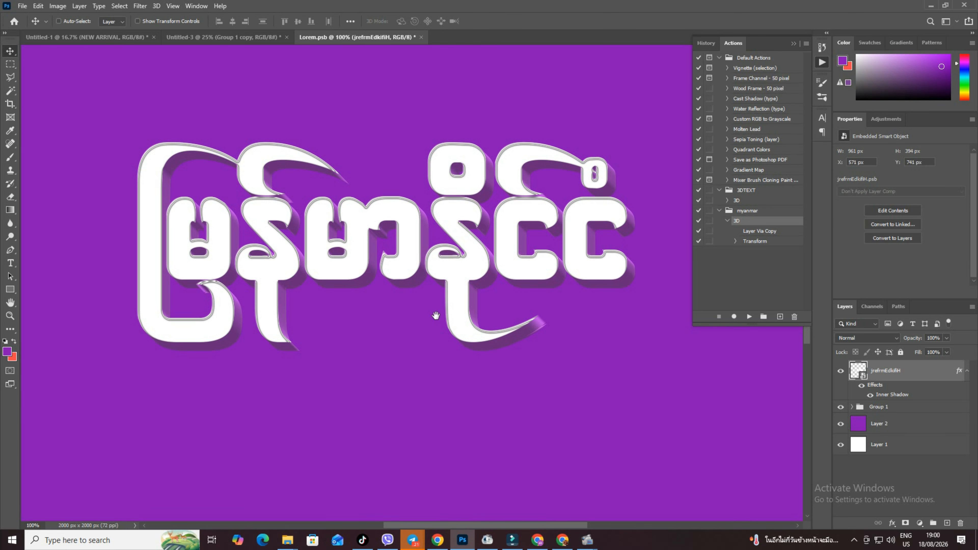
click(853, 407)
scroll(899, 412, down, 2)
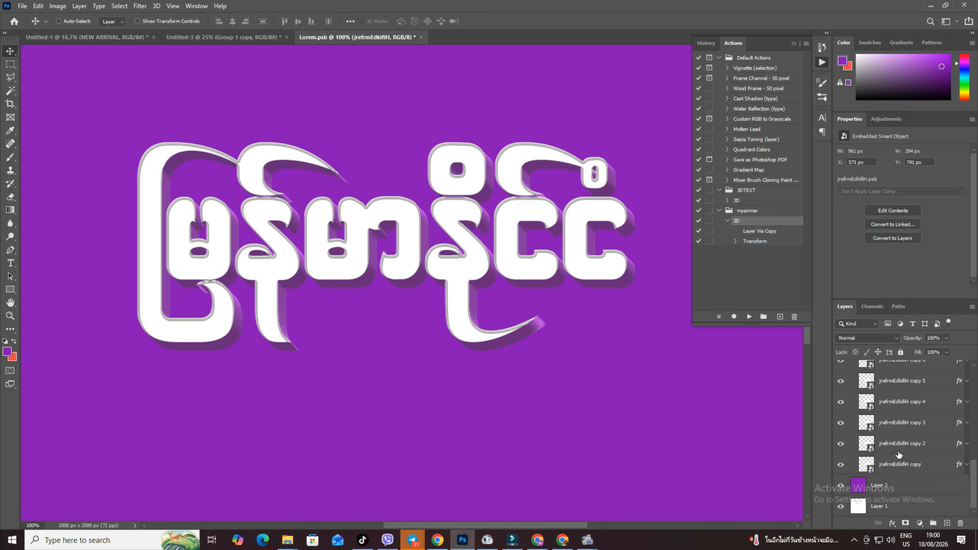
click(902, 465)
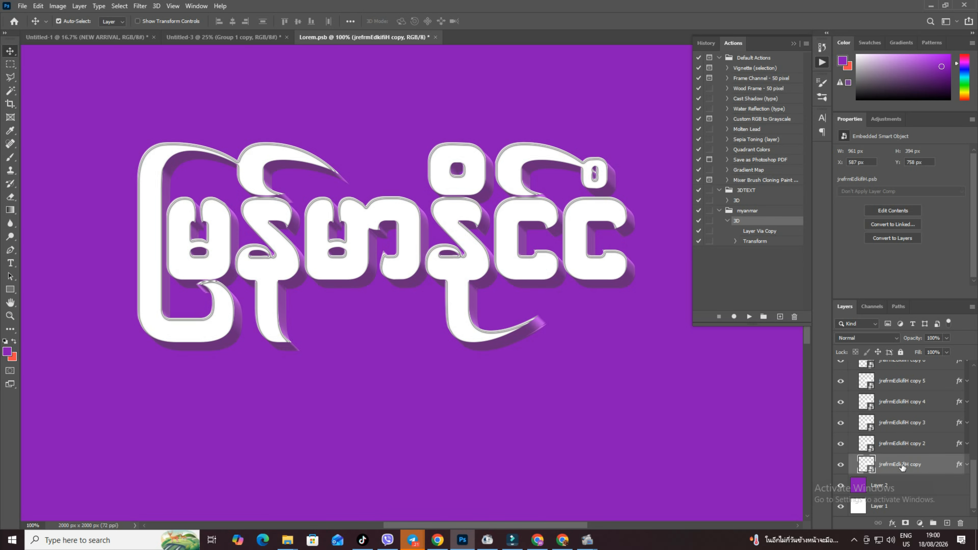
key(ctrl+j)
drag(911, 486, 911, 504)
scroll(886, 451, up, 5)
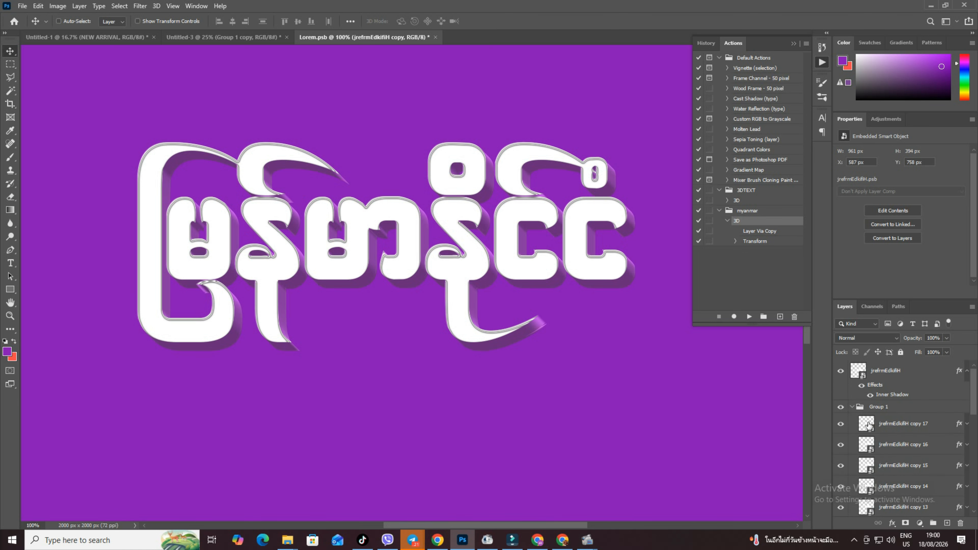
click(852, 407)
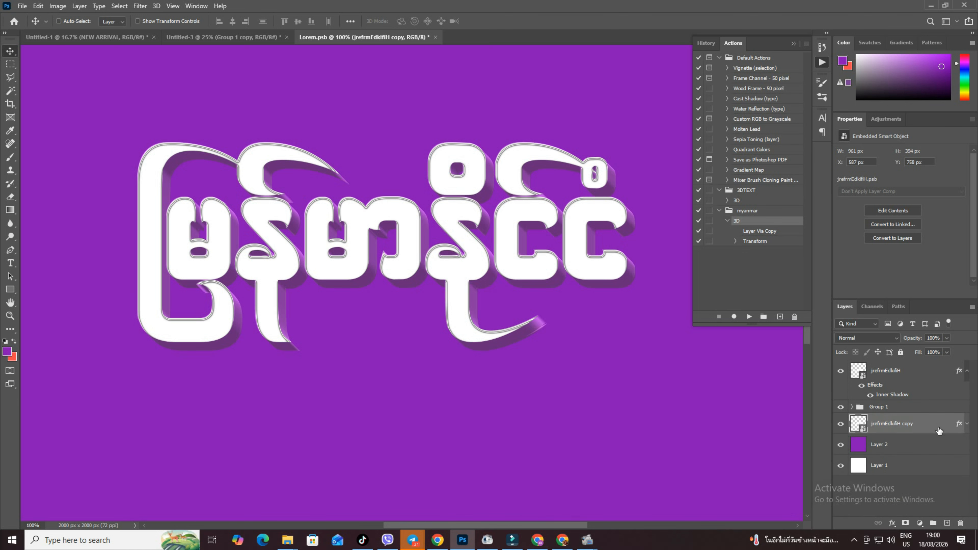
Add a Drop Shadow to the text copy beneath Group 1 with a distance of 4 px and a size of 5 px.
key(h)
double_click(924, 425)
drag(657, 112, 733, 69)
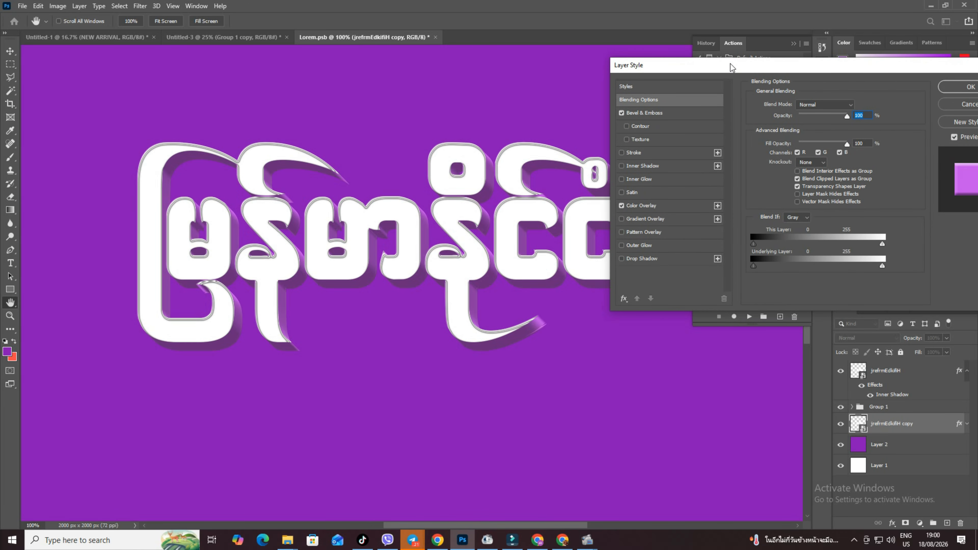
click(647, 258)
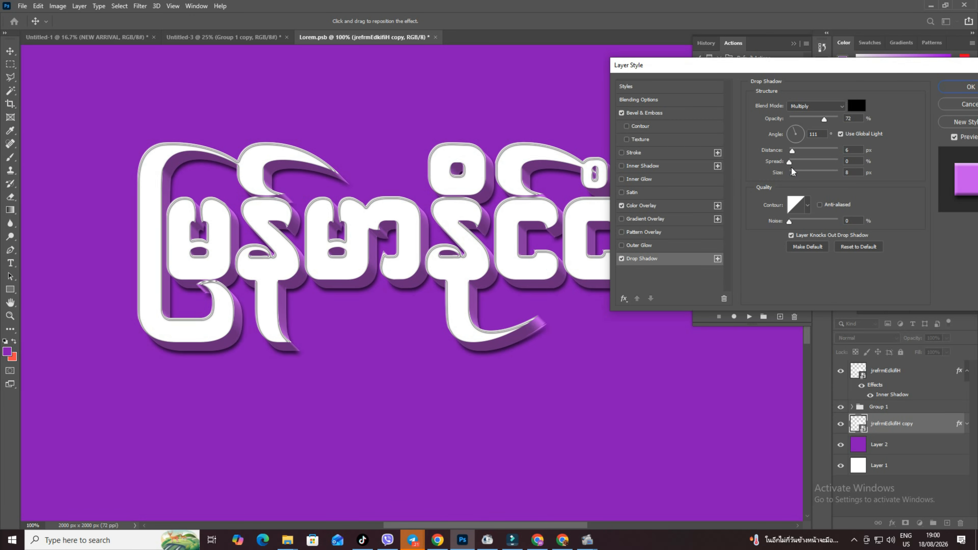
drag(793, 152, 792, 151)
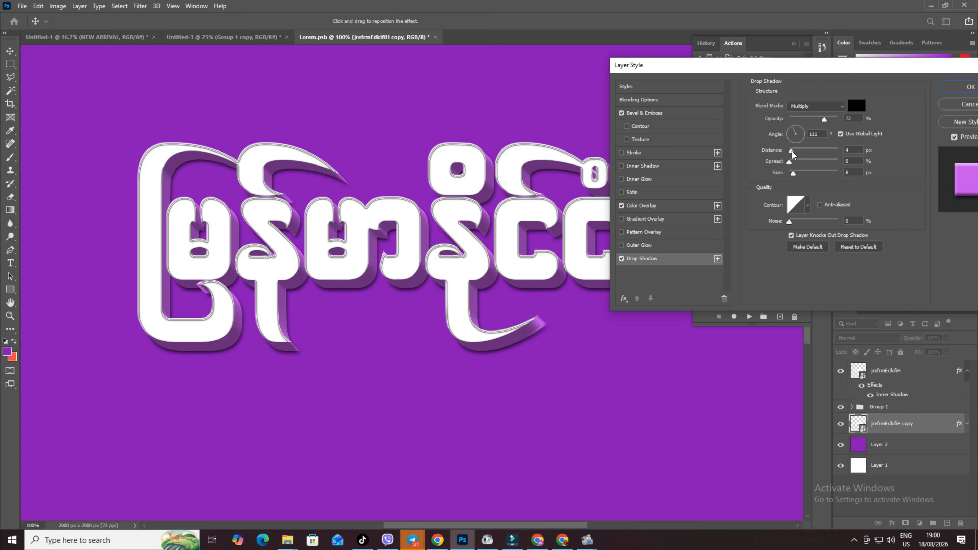
click(792, 172)
Add a second Drop Shadow to the text copy with a distance of 6 px, a size of 10 px and about 59% opacity.
click(717, 259)
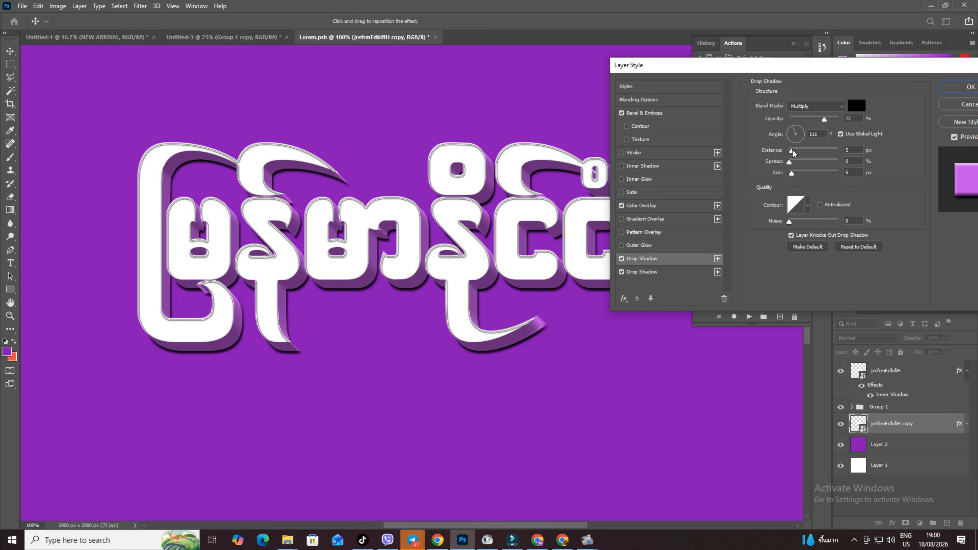
drag(793, 154, 792, 151)
click(795, 173)
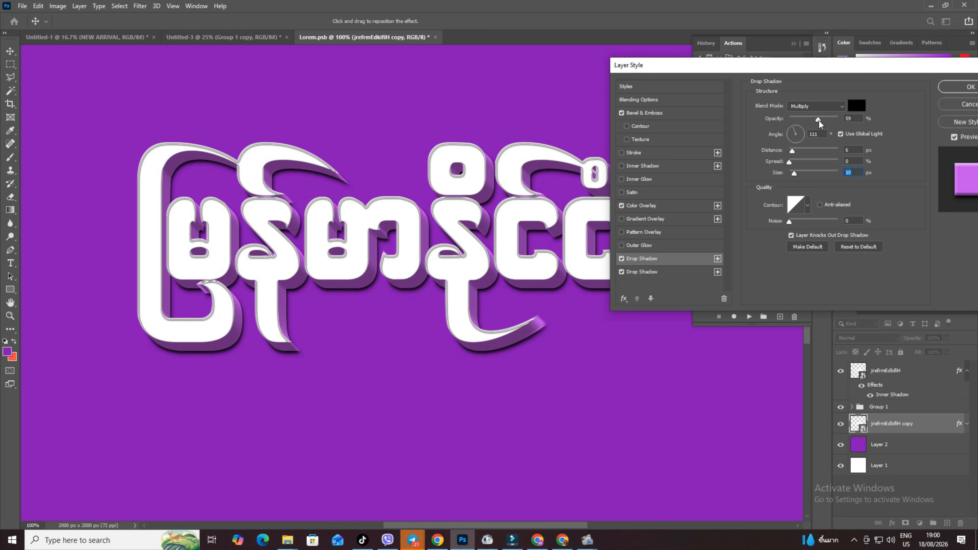
Add a third Drop Shadow with a distance of 6 px, a size of 13 px and 32% opacity, and apply the layer style.
click(717, 271)
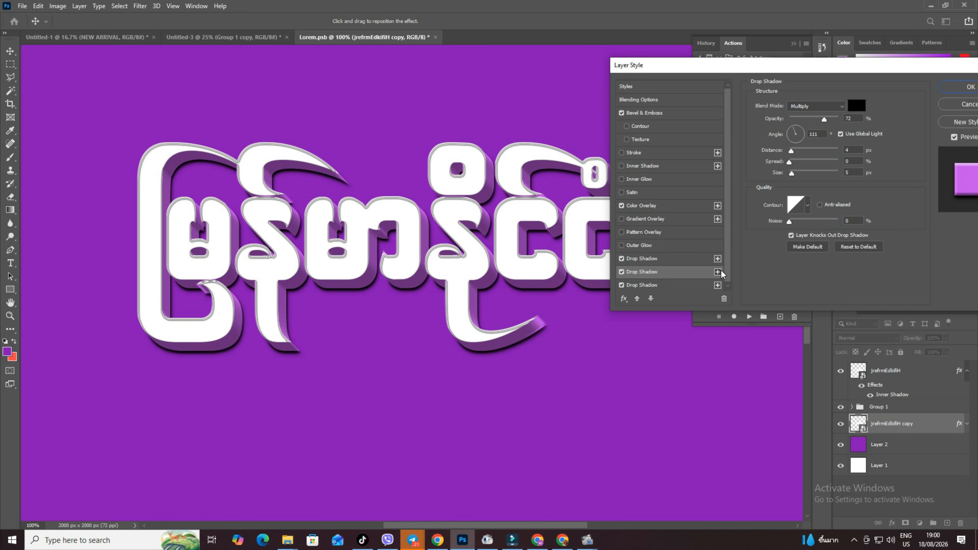
click(695, 287)
drag(792, 173, 793, 153)
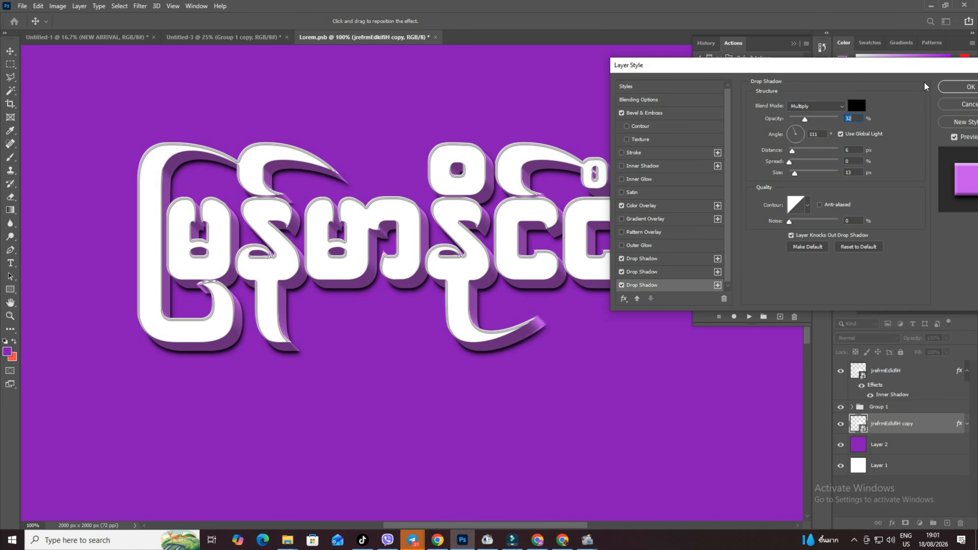
key(Return)
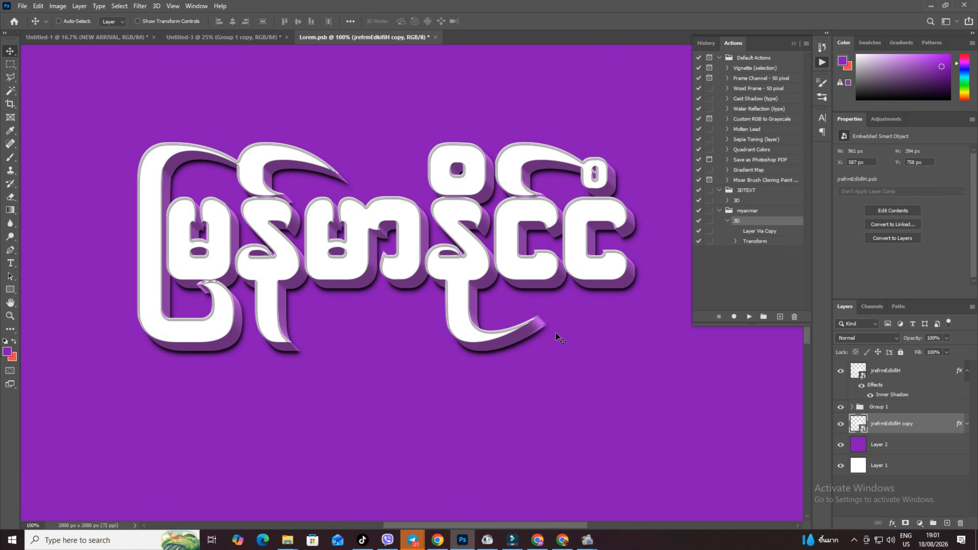
key(ctrl+minus)
key(ctrl+minus)
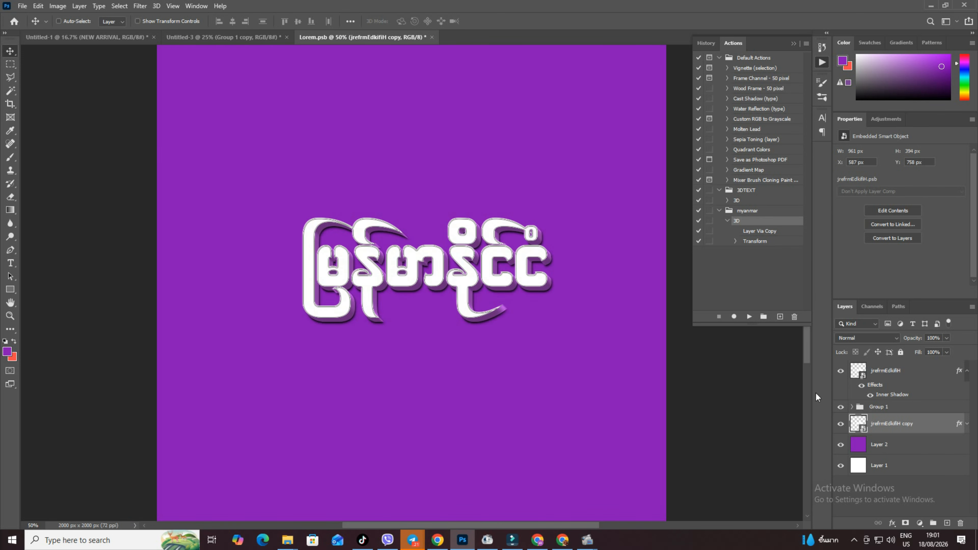
Add a fourth Drop Shadow to the text copy beneath Group 1 with 56% opacity, 13 px distance, 7% spread and 32 px size.
click(967, 424)
double_click(921, 488)
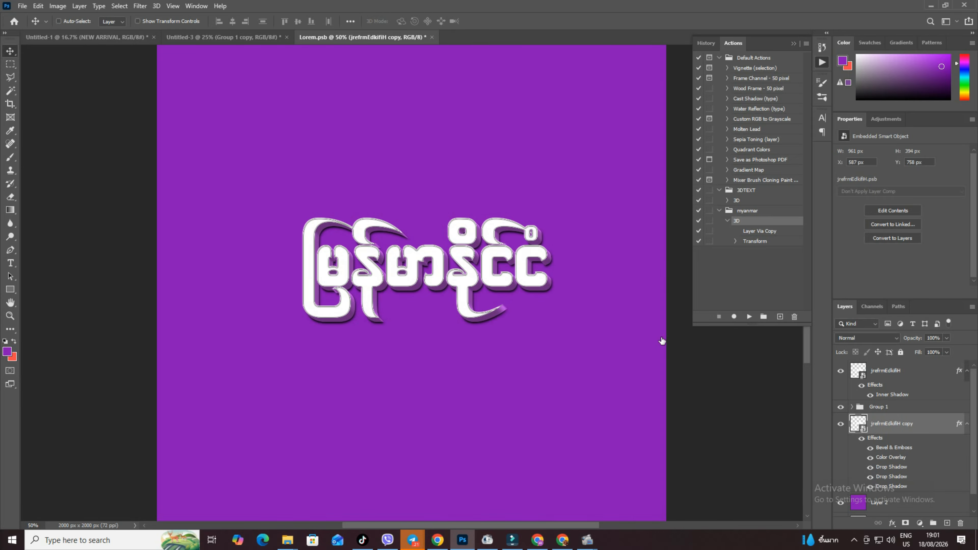
click(682, 284)
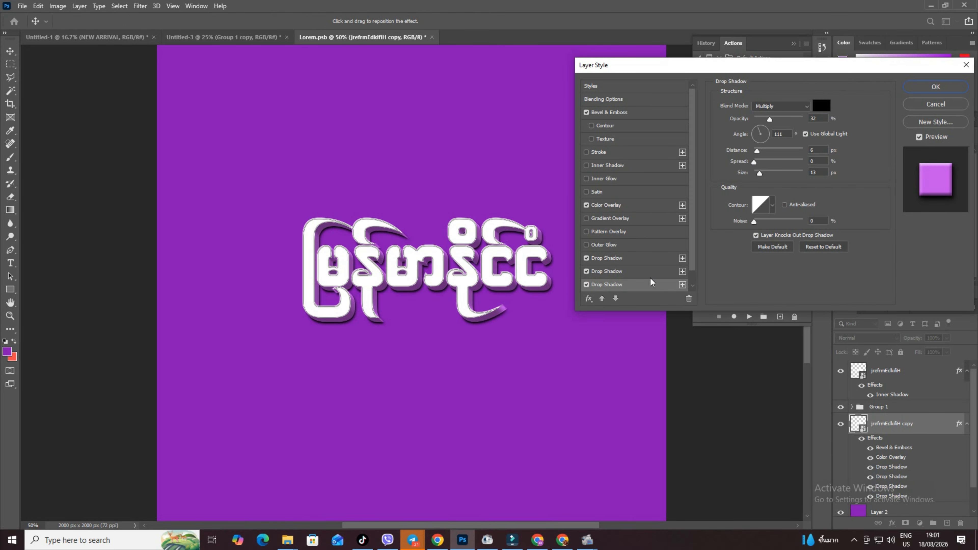
scroll(650, 278, down, 1)
click(650, 283)
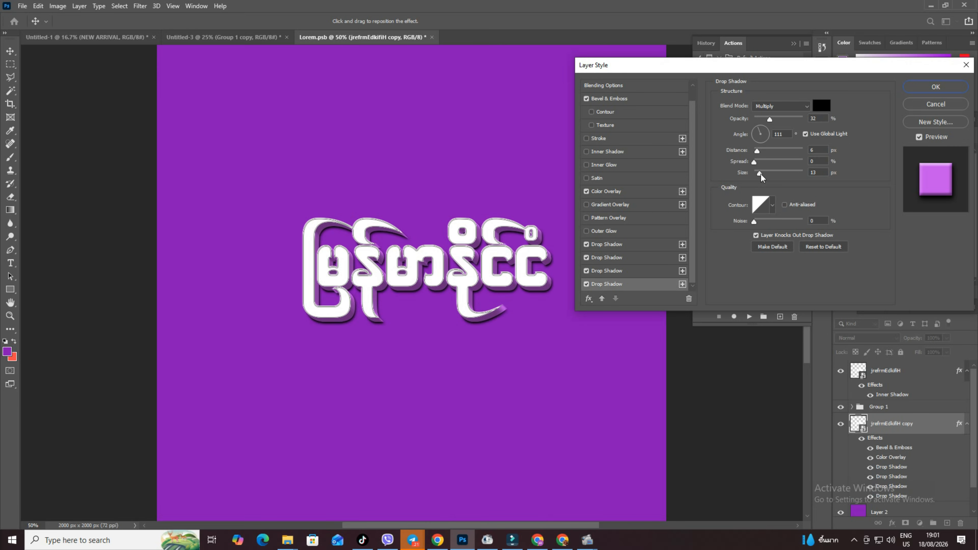
drag(764, 174, 763, 174)
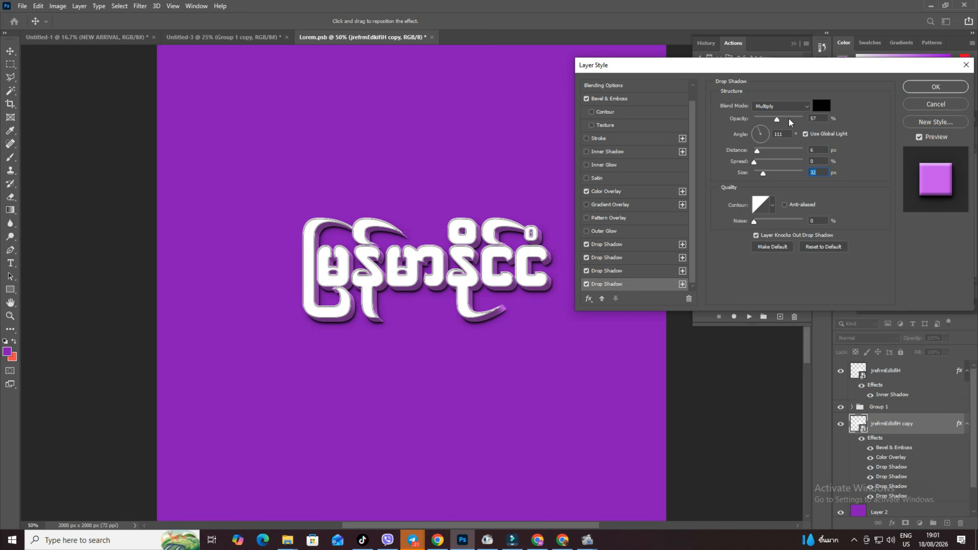
drag(783, 119, 781, 120)
drag(754, 162, 761, 153)
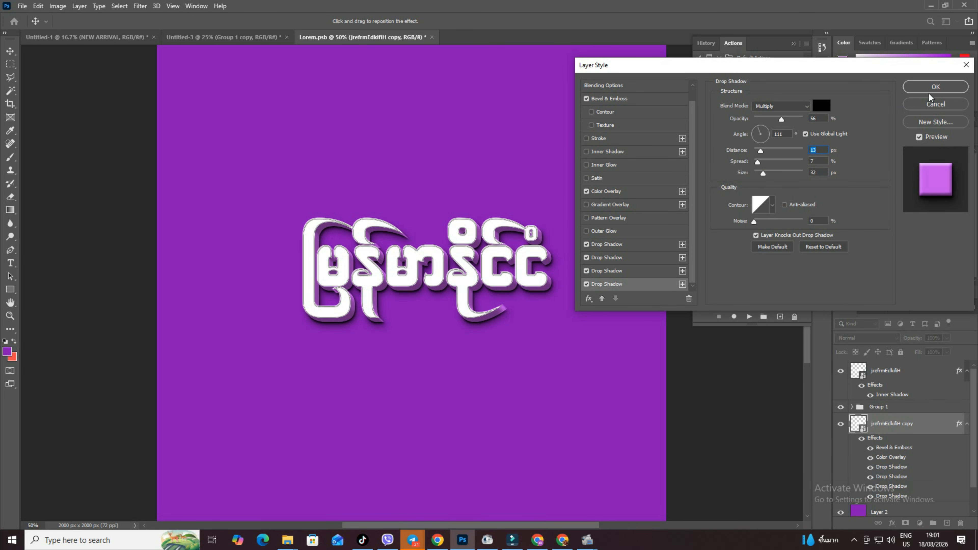
click(933, 88)
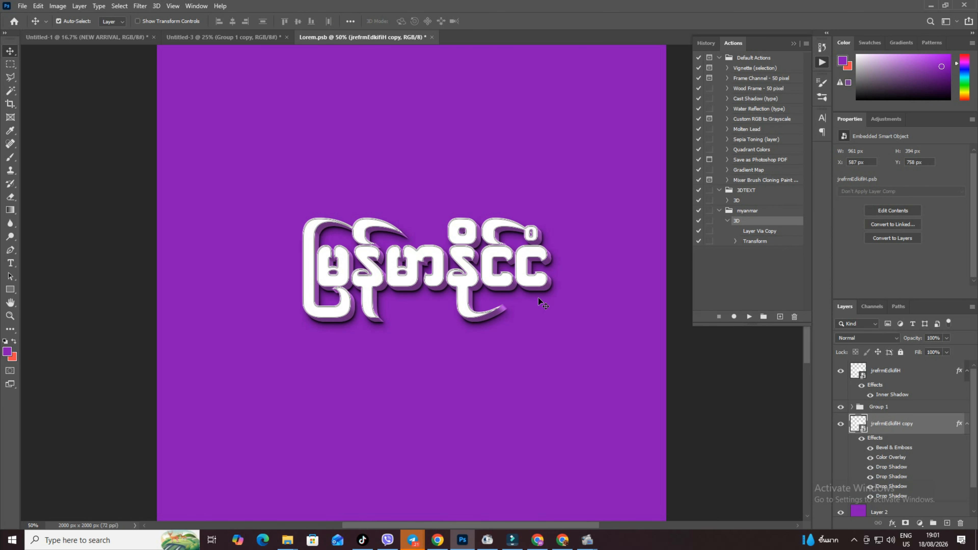
key(ctrl+minus)
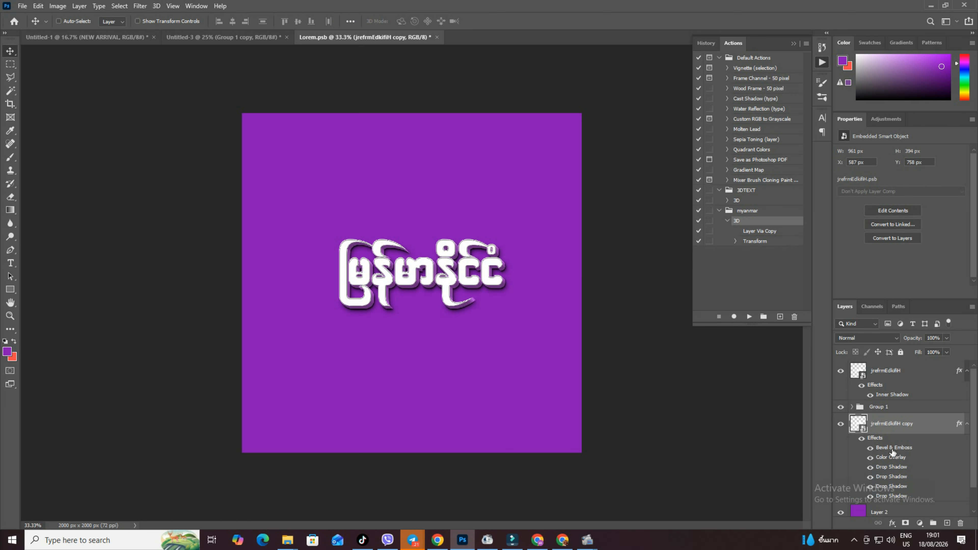
click(967, 428)
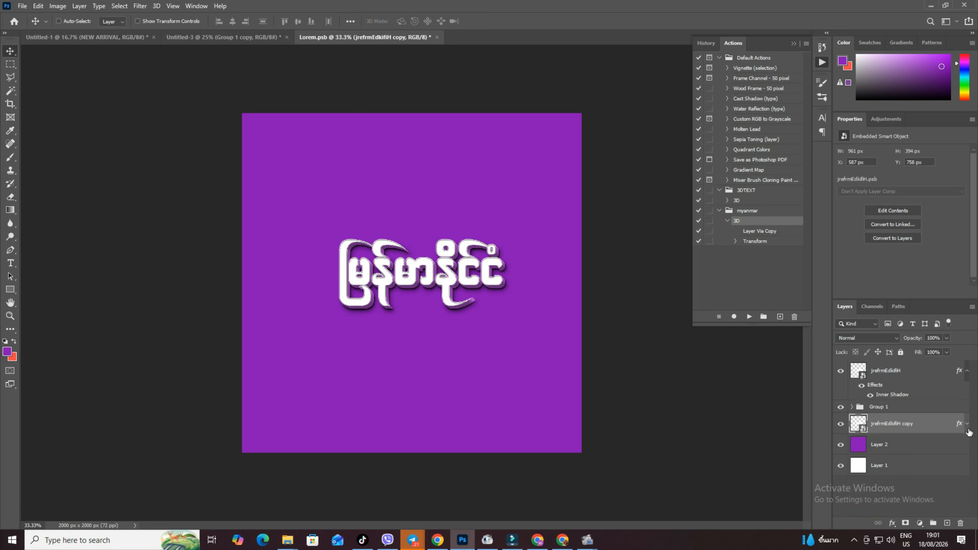
click(922, 411)
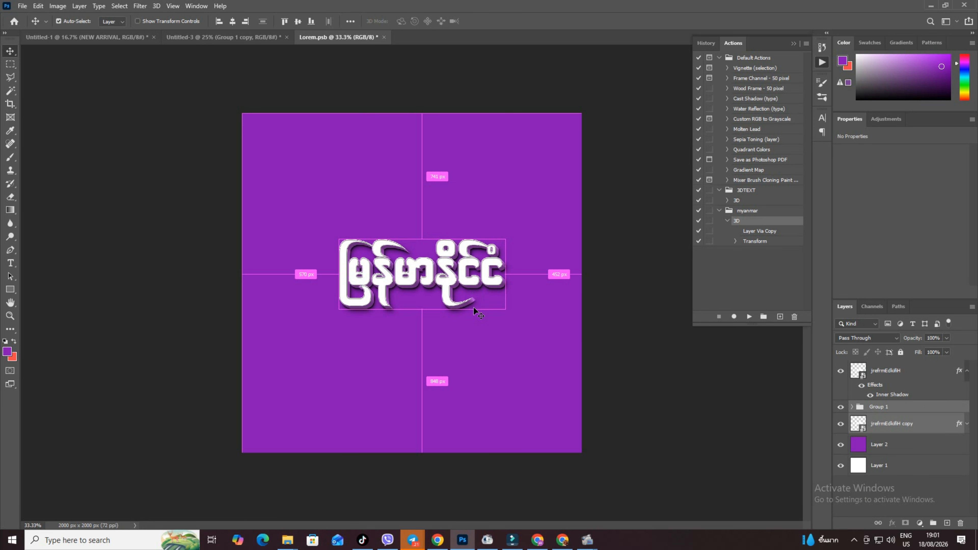
key(ctrl+t)
drag(422, 312, 421, 341)
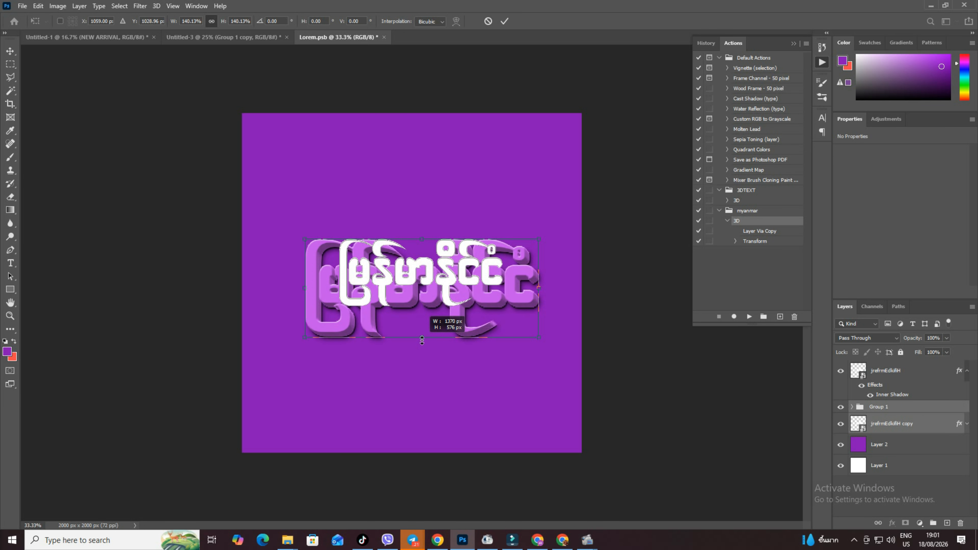
key(Return)
Enlarge the white face, Group 1 and the text copy beneath it together, keeping their proportions.
click(919, 379)
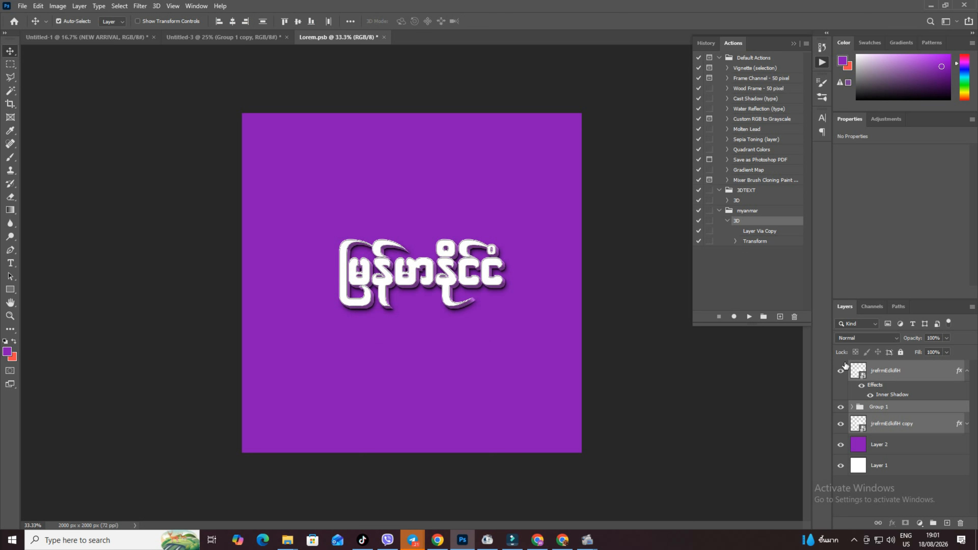
key(ctrl+t)
mouse_move(426, 310)
mouse_down()
mouse_move(430, 332)
mouse_move(426, 319)
mouse_up()
key(Return)
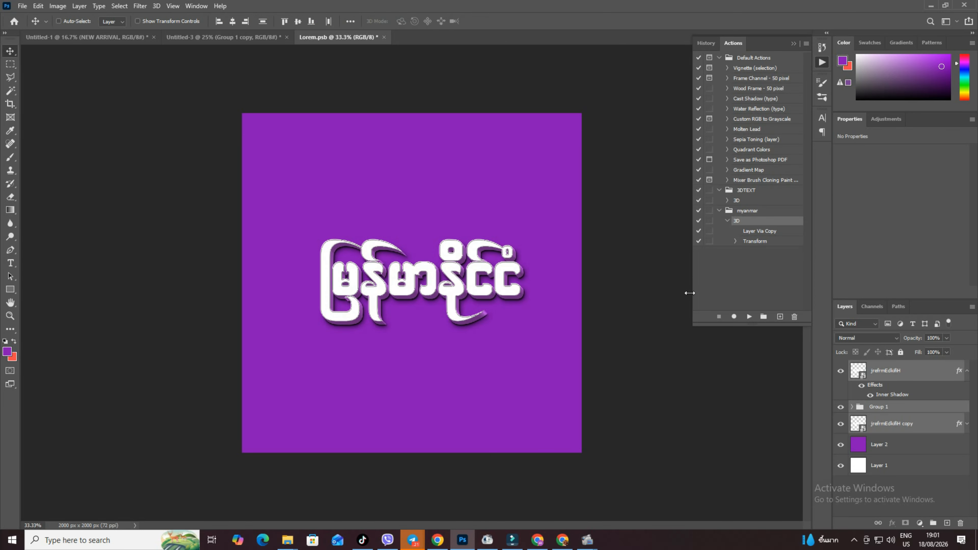
Add a new empty layer directly above the purple Layer 2 and set the foreground color to white (ffffff).
key(ctrl+equal)
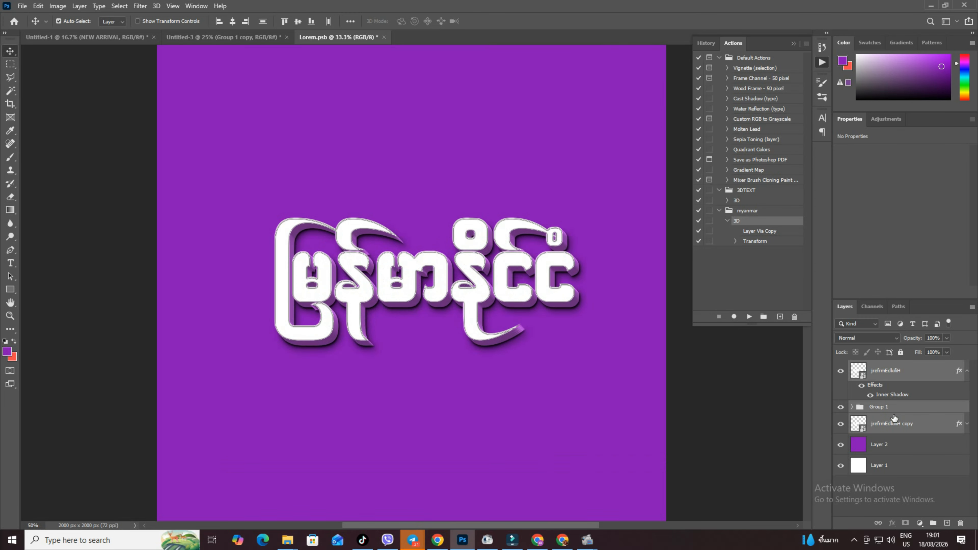
click(921, 445)
click(947, 523)
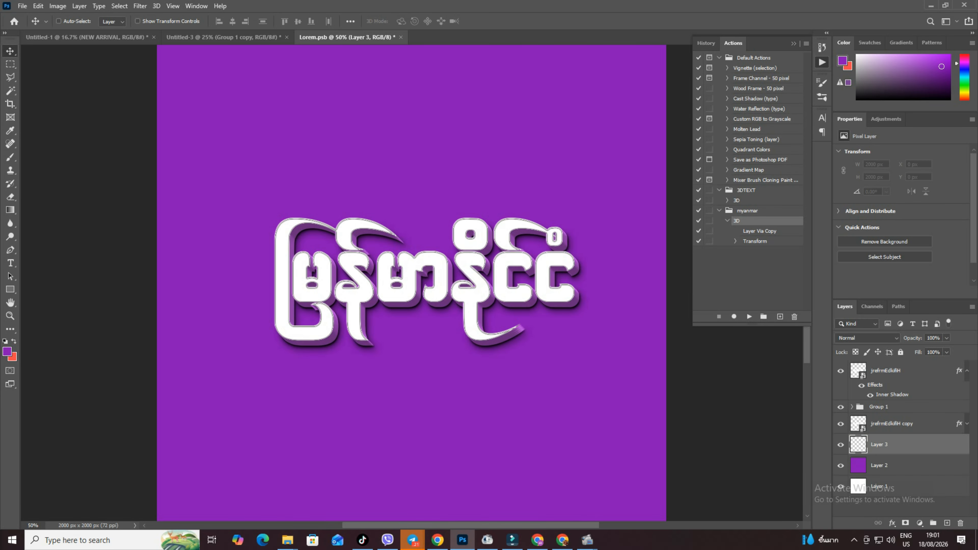
click(7, 353)
text(efdff6)
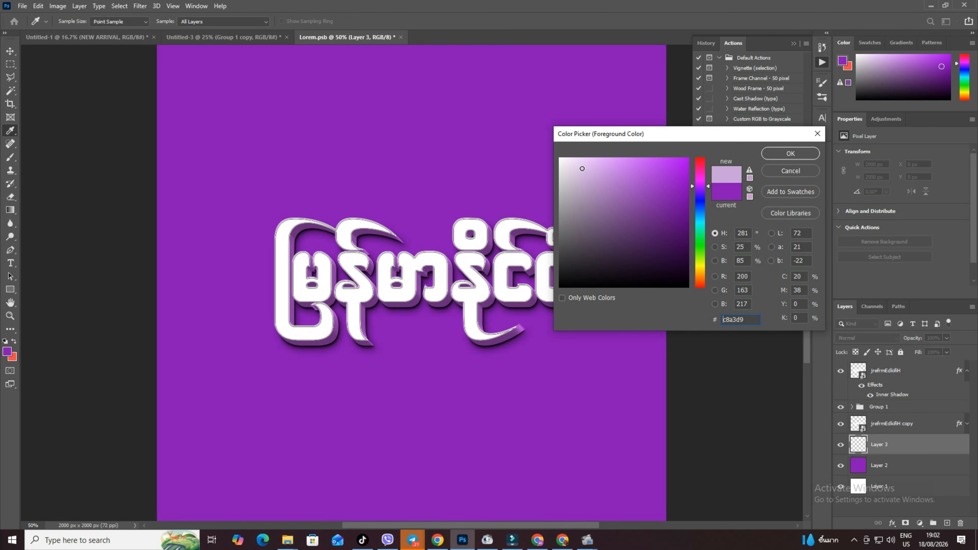
click(782, 156)
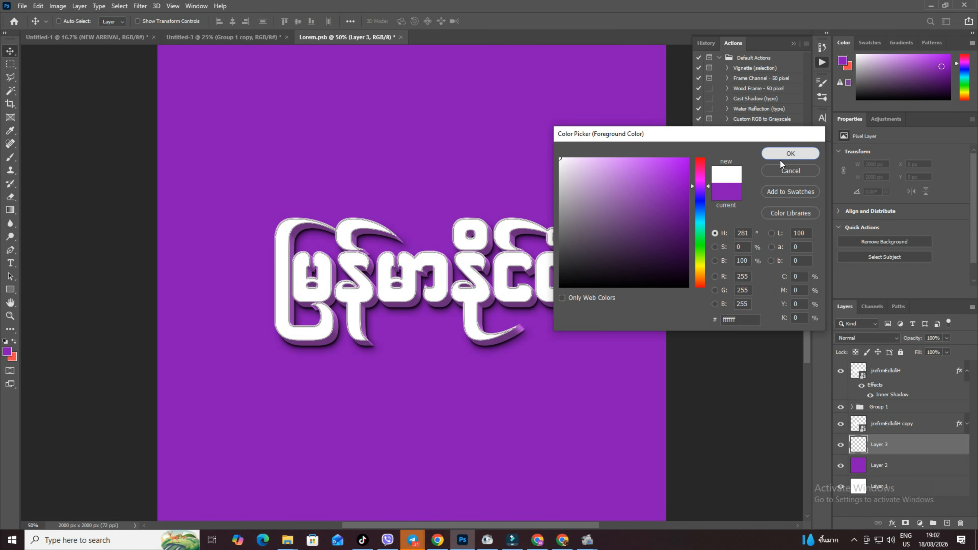
Set up the Brush tool with the soft round 30 px tip and 45% opacity.
click(10, 157)
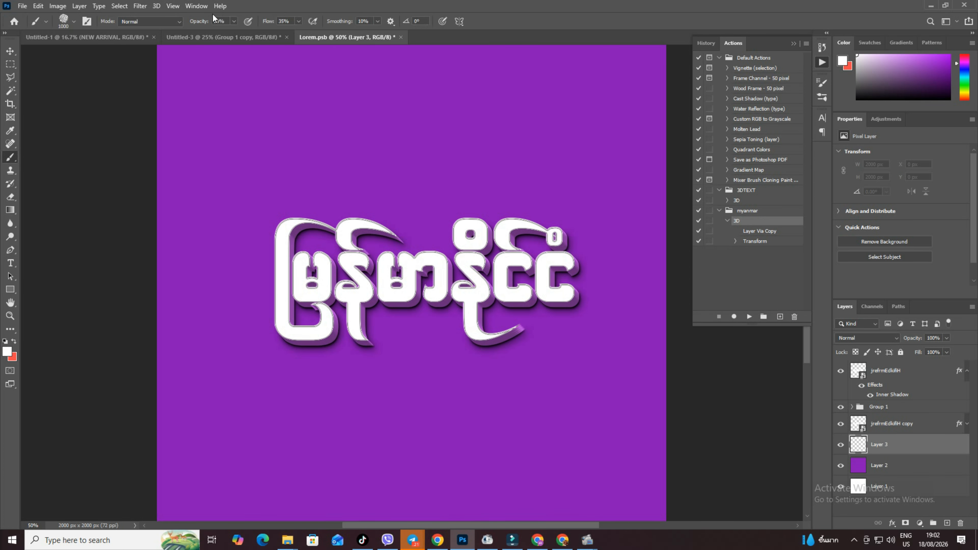
click(87, 21)
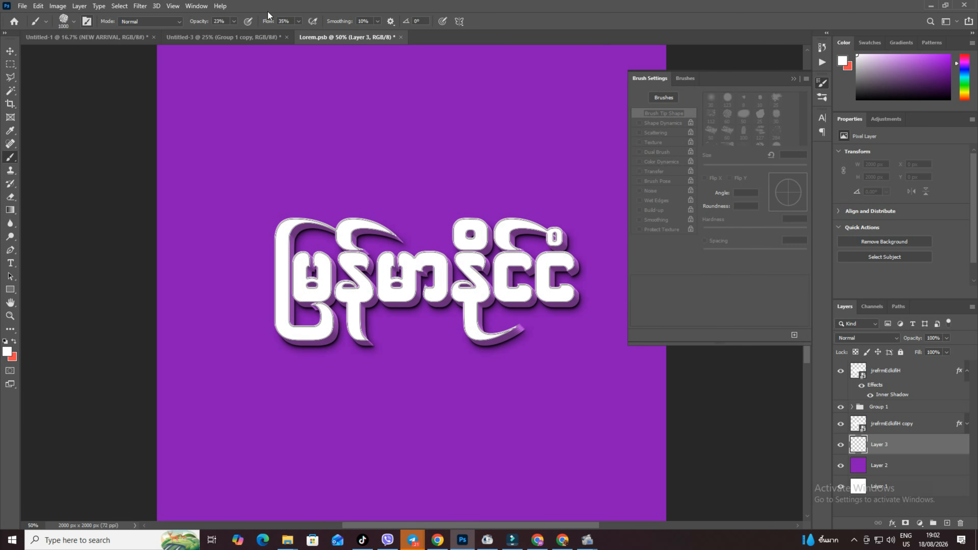
click(711, 99)
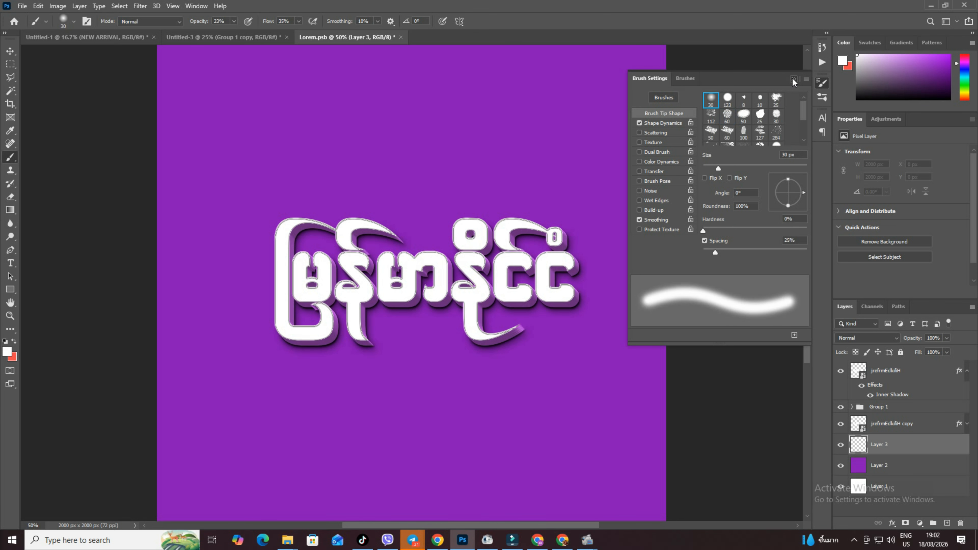
click(793, 78)
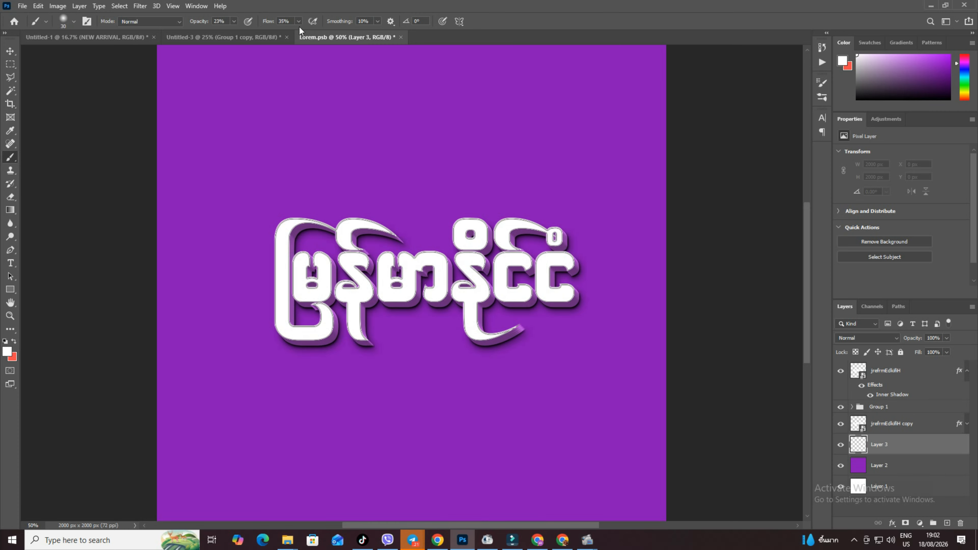
click(234, 21)
click(244, 33)
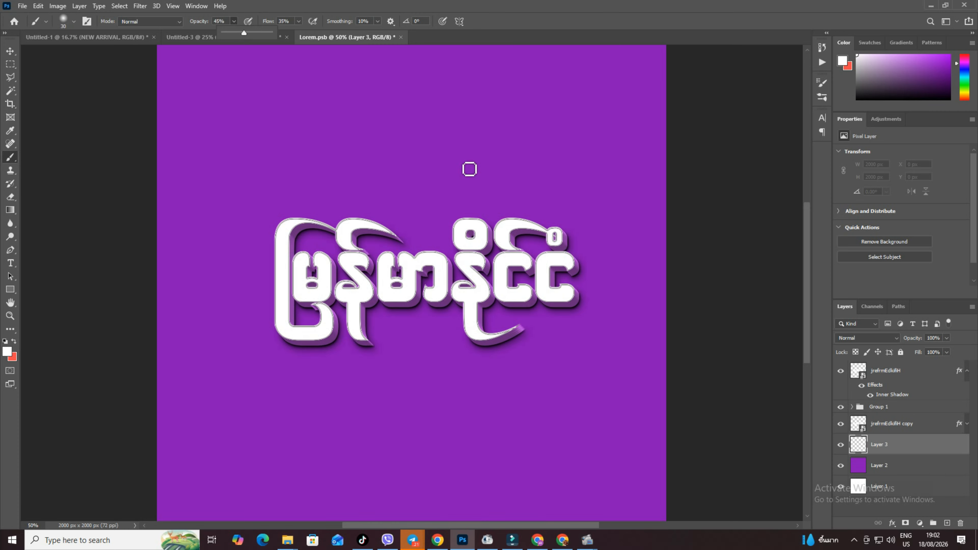
Enlarge the brush to 2100 px and dab a soft white glow behind the text on Layer 3.
key(bracketright)
key(bracketright)
key(bracketright)
key(bracketright)
key(bracketright)
key(bracketright)
key(bracketright)
key(bracketright)
key(bracketright)
key(bracketright)
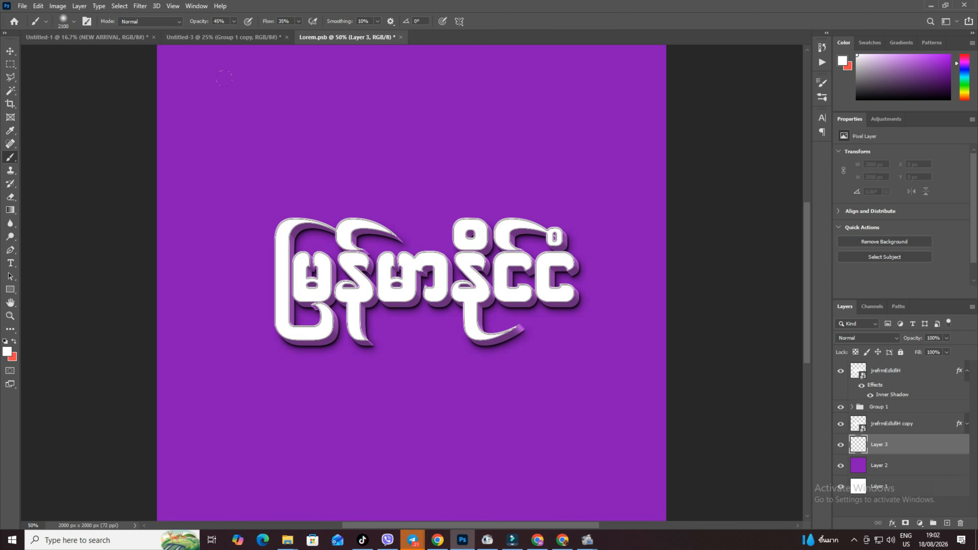
click(426, 280)
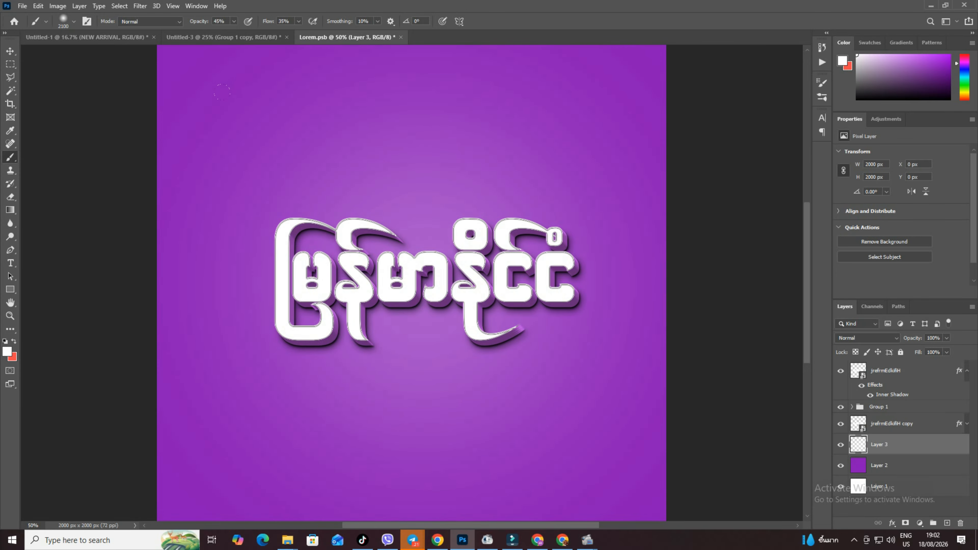
click(404, 279)
click(462, 287)
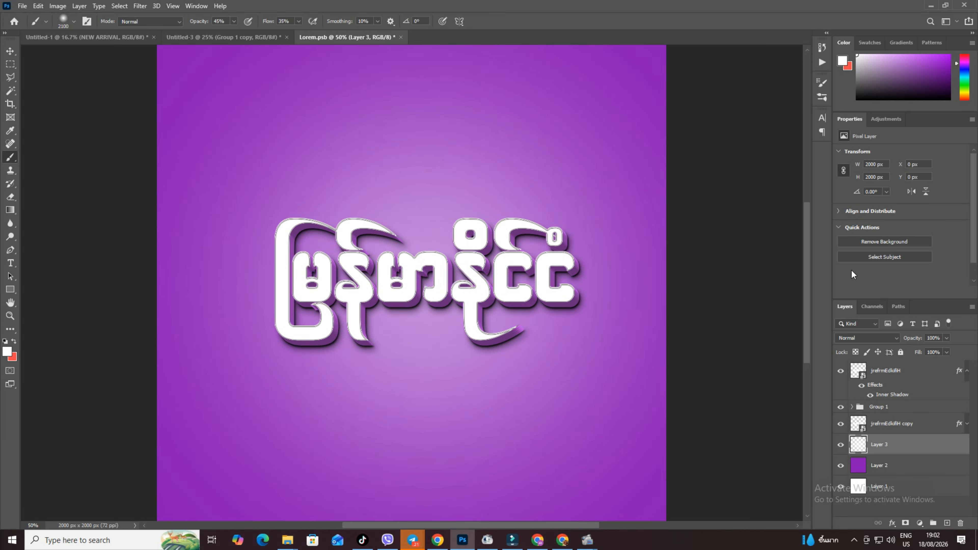
Examine the 3D text, its shadows and the background glow at several magnifications.
key(ctrl+minus)
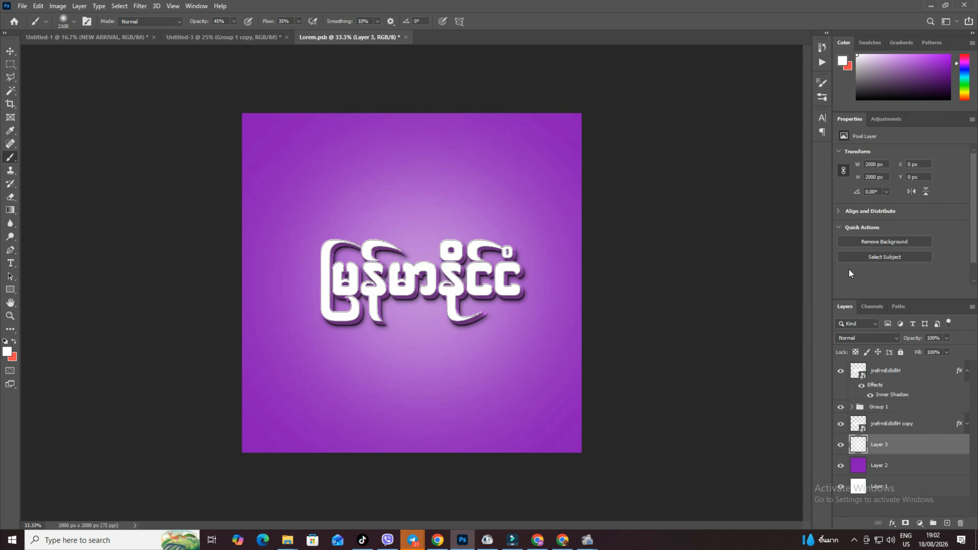
key(ctrl+minus)
key(ctrl+minus)
key(ctrl+plus)
key(ctrl+plus)
key(ctrl+plus)
key(ctrl+plus)
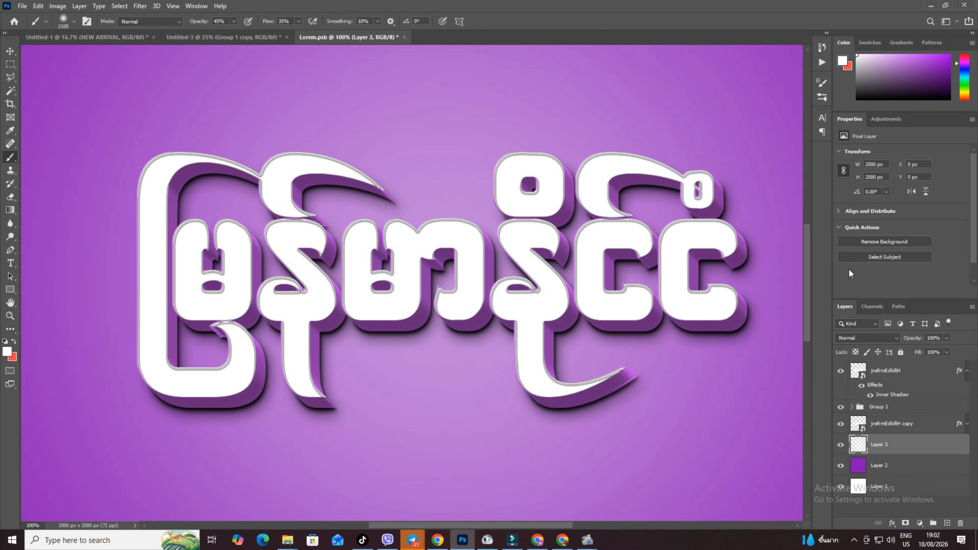
click(17, 54)
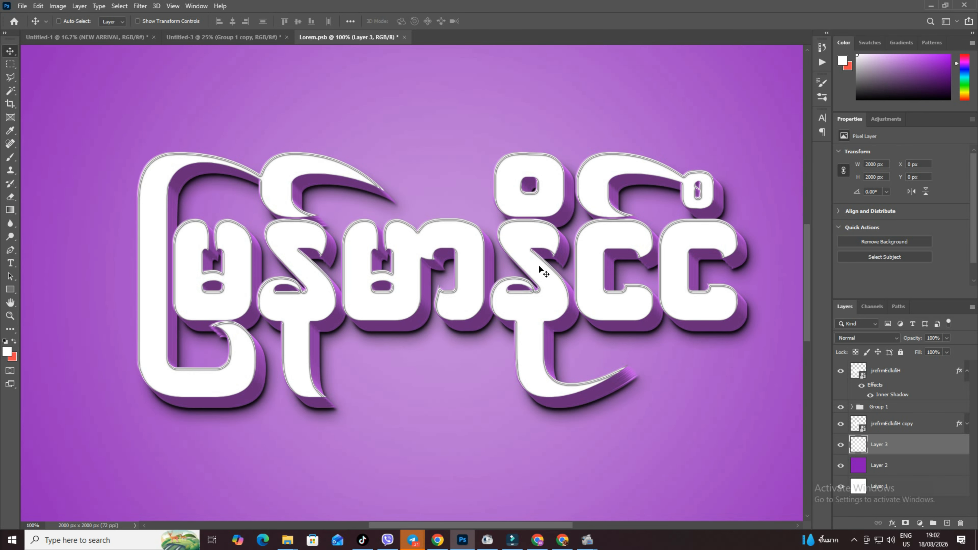
drag(538, 265, 504, 259)
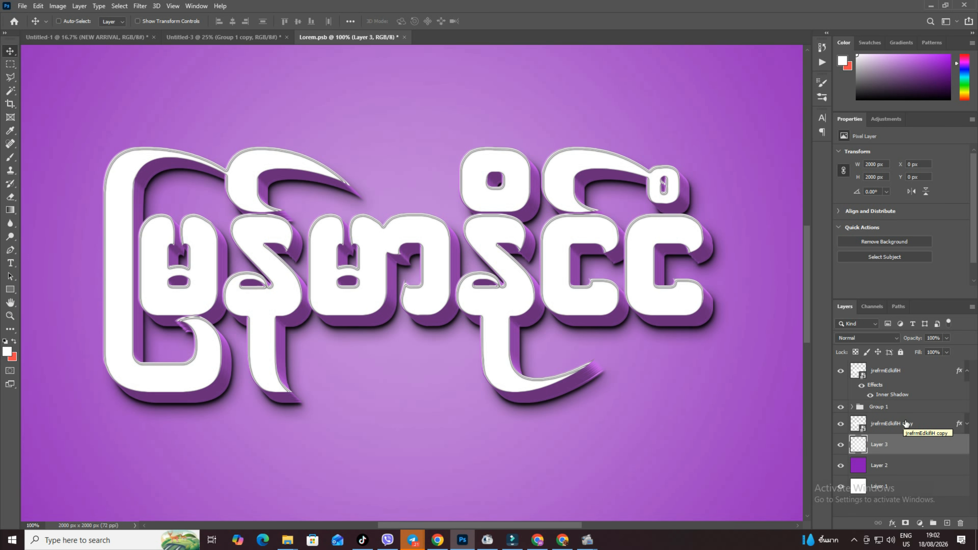
Replace the text inside the white face's smart object with "Edkif&rnf", save it and return to Lorem.psb.
double_click(863, 376)
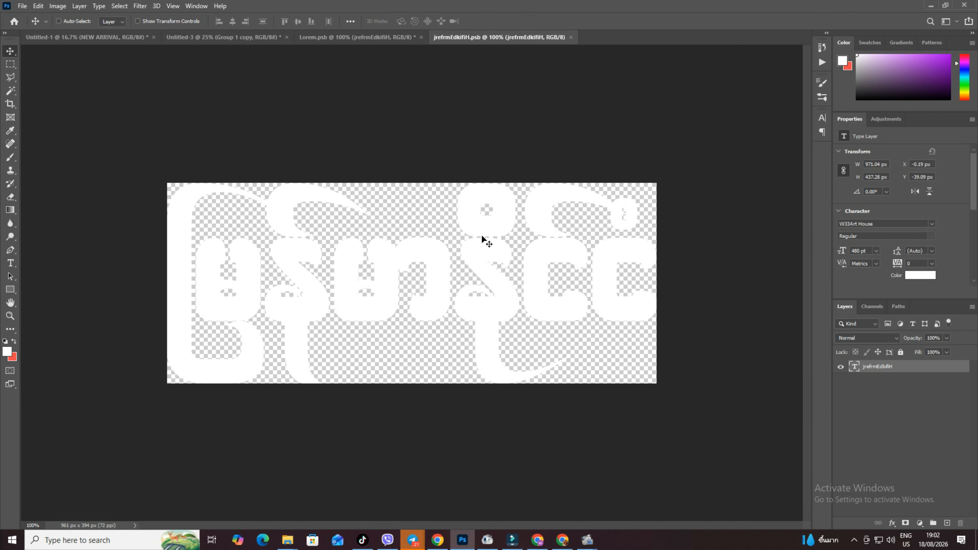
double_click(450, 252)
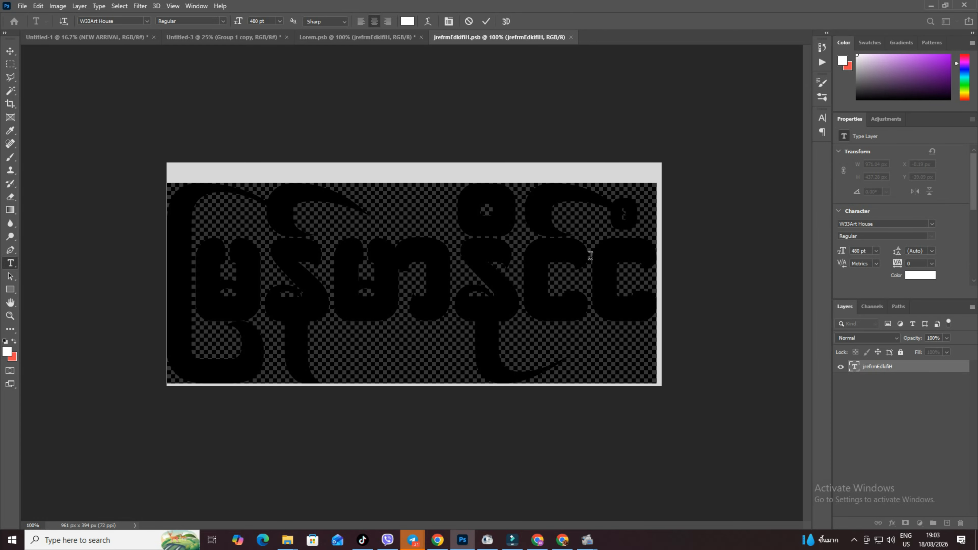
text(Edkif)
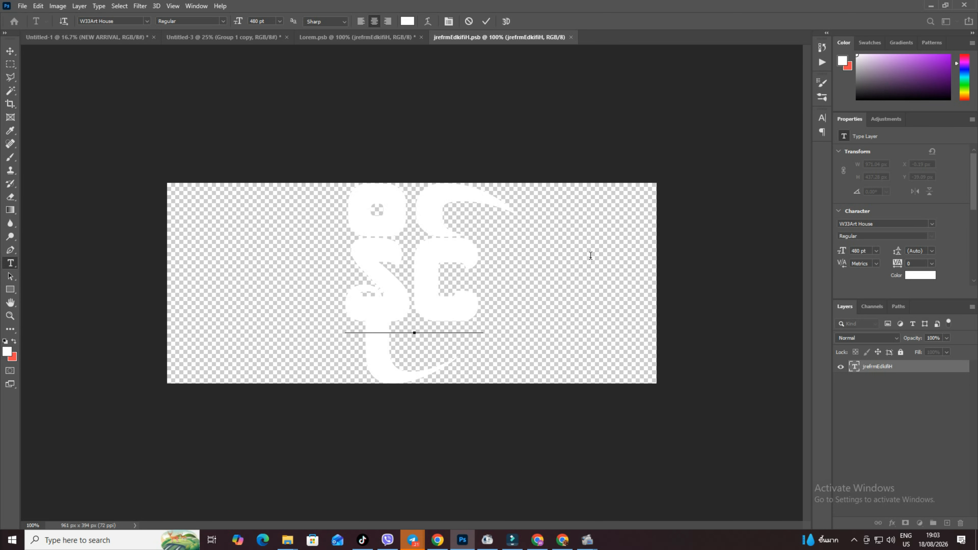
text(iH)
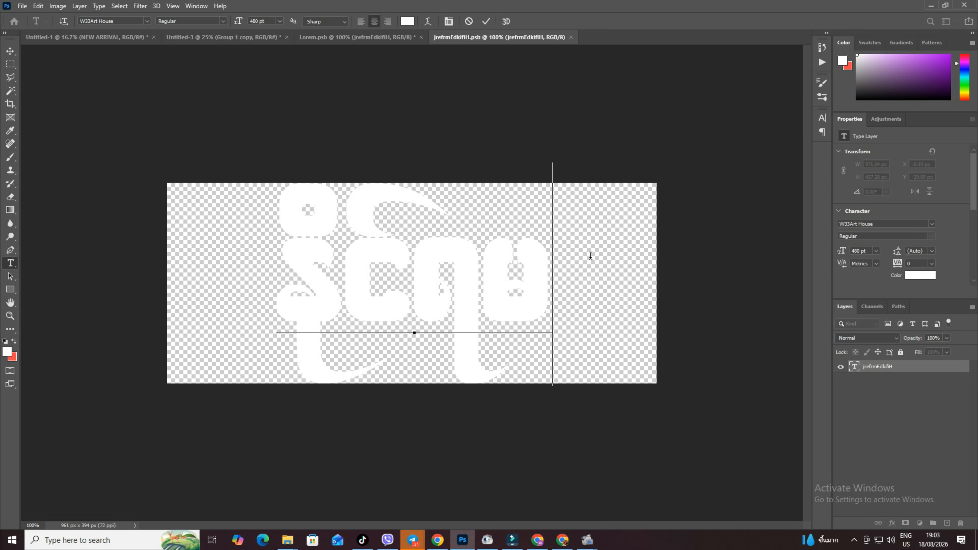
text(nf)
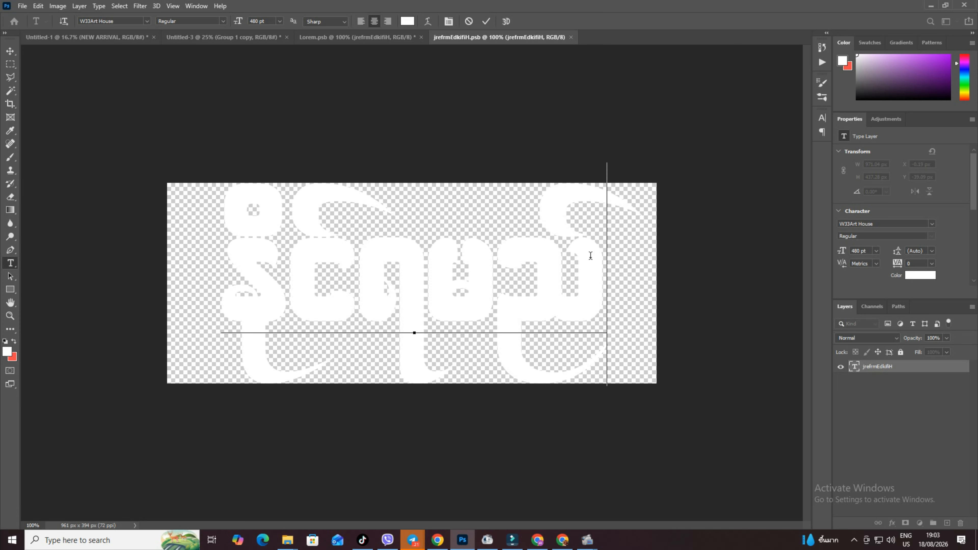
key(ctrl+Return)
key(v)
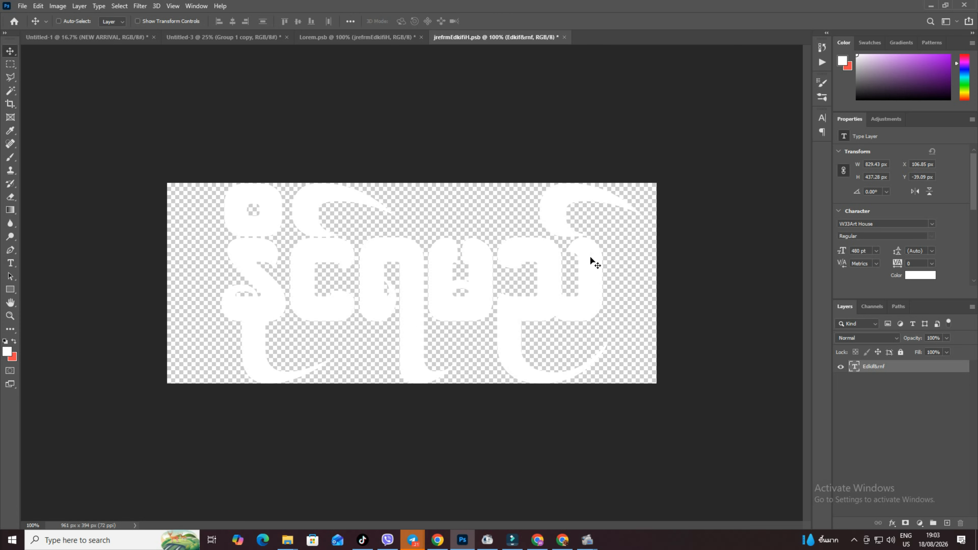
key(ctrl+s)
click(350, 37)
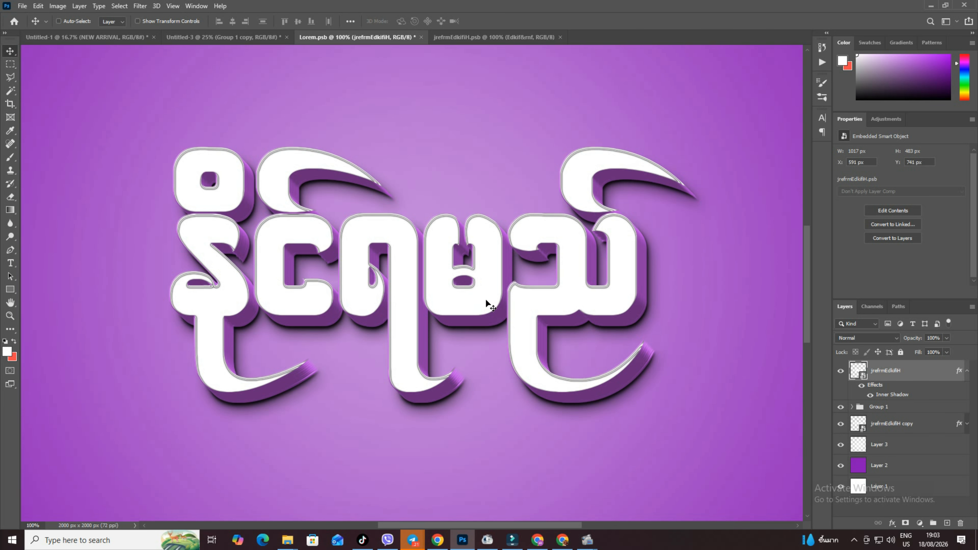